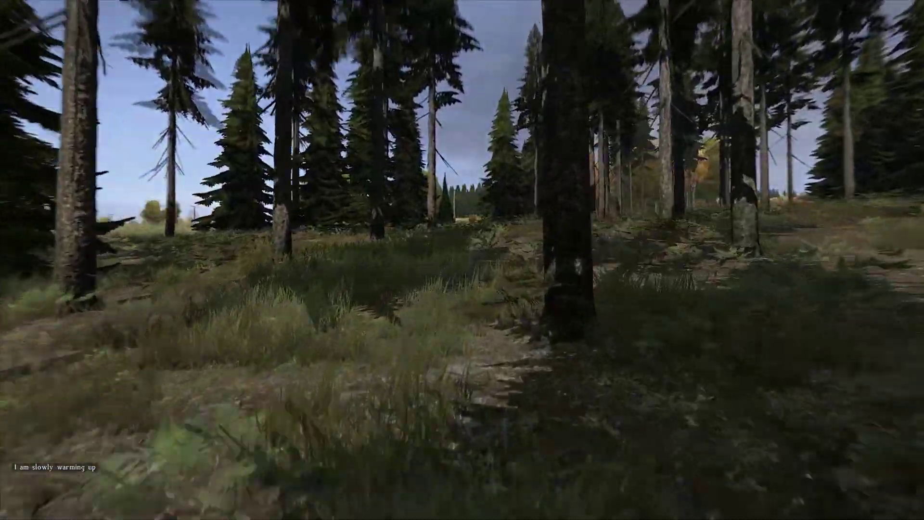
Walk through the forest and birch grove to the wooden watchtower
{"action": "key", "text": "w"}
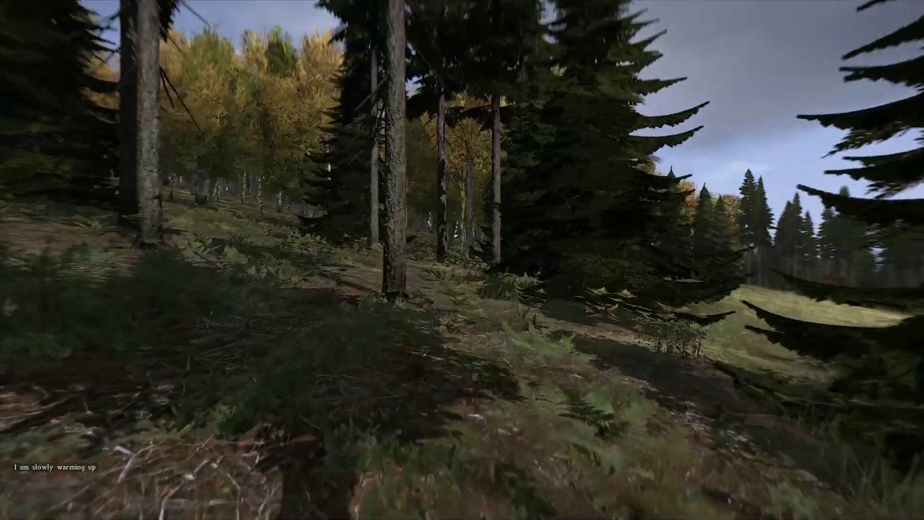
{"action": "key", "text": "w"}
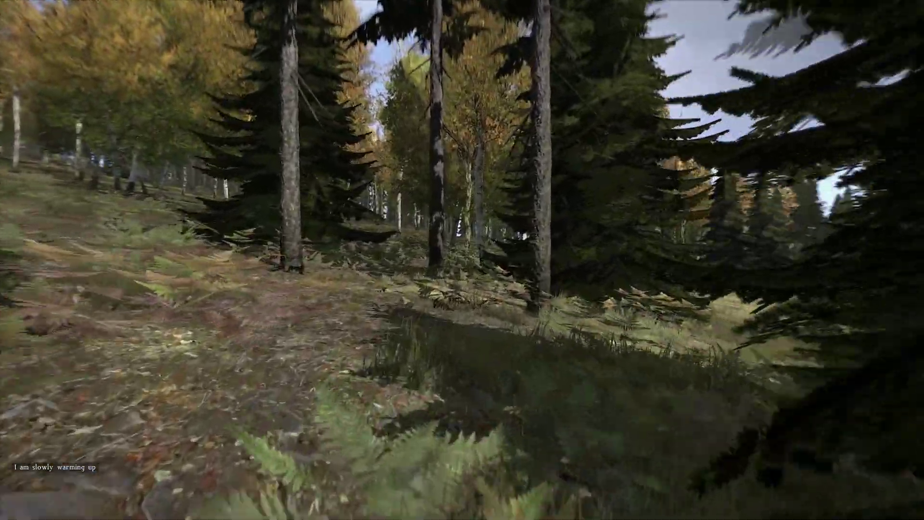
{"action": "key", "text": "w"}
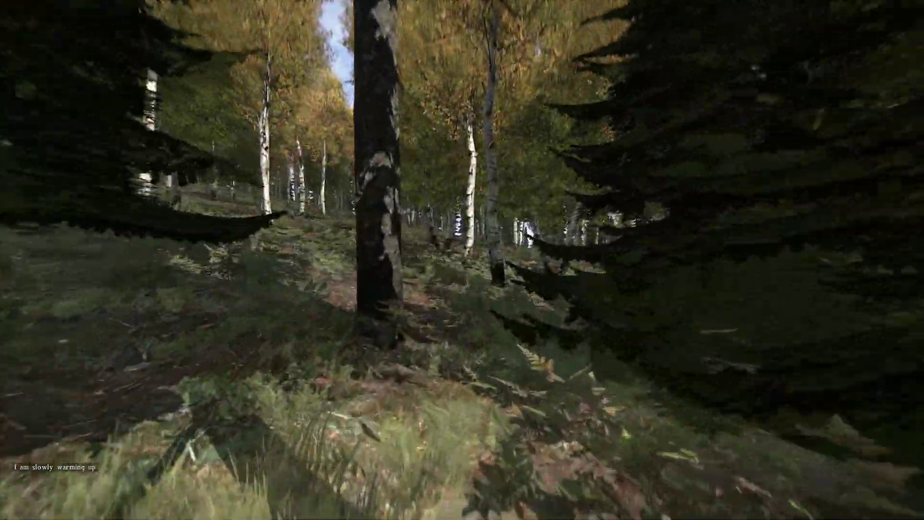
{"action": "key", "text": "w"}
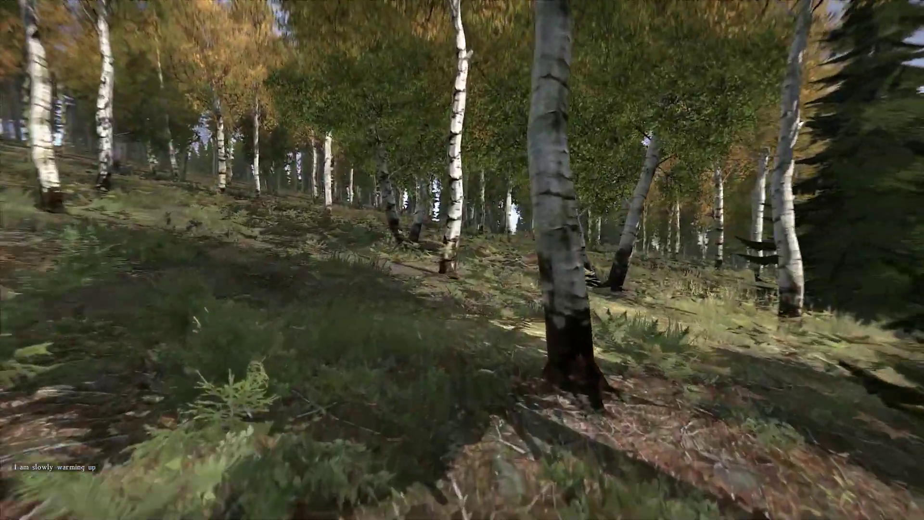
{"action": "key", "text": "w"}
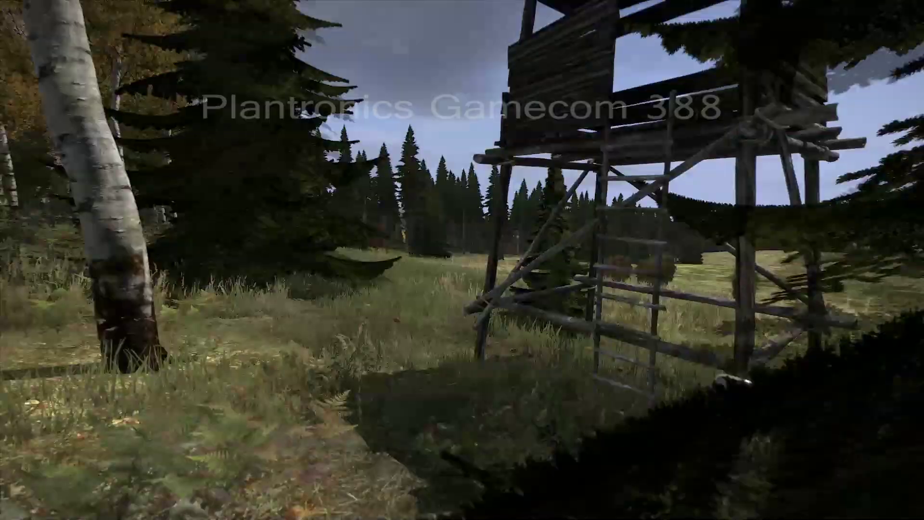
Climb the watchtower ladder onto the platform
{"action": "key", "text": "f"}
{"action": "key", "text": "Tab"}
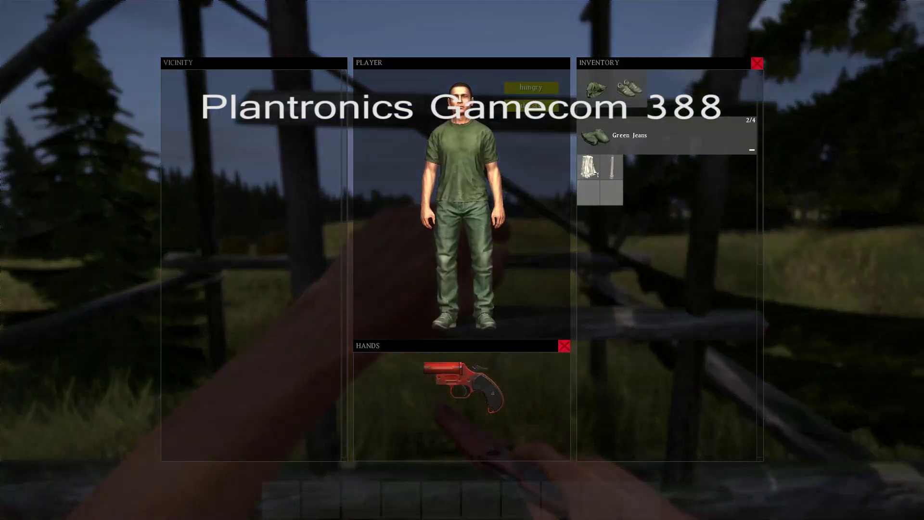
{"action": "key", "text": "Tab"}
{"action": "key", "text": "w"}
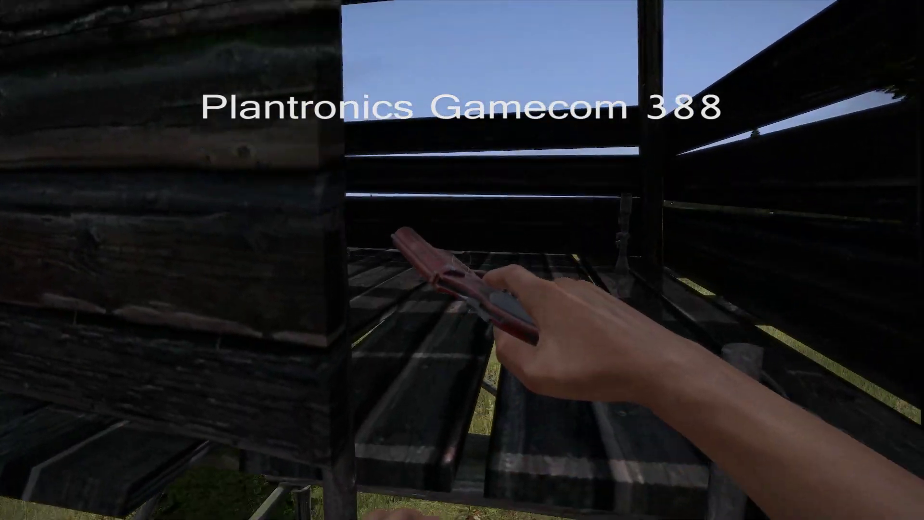
{"action": "key", "text": "Tab"}
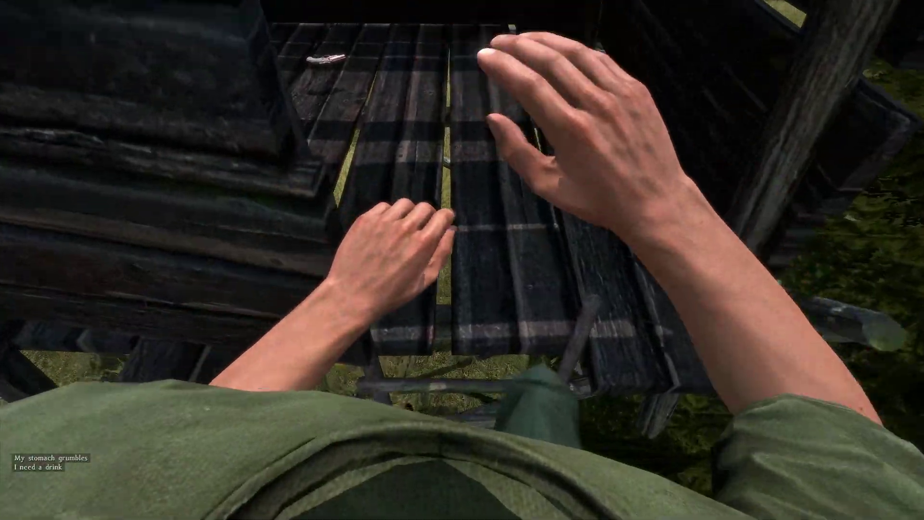
In the inventory, drag the Flaregun out of the Hands slot and leave the Hunting Scope in the inventory
{"action": "key", "text": "Tab"}
{"action": "key", "text": "Tab"}
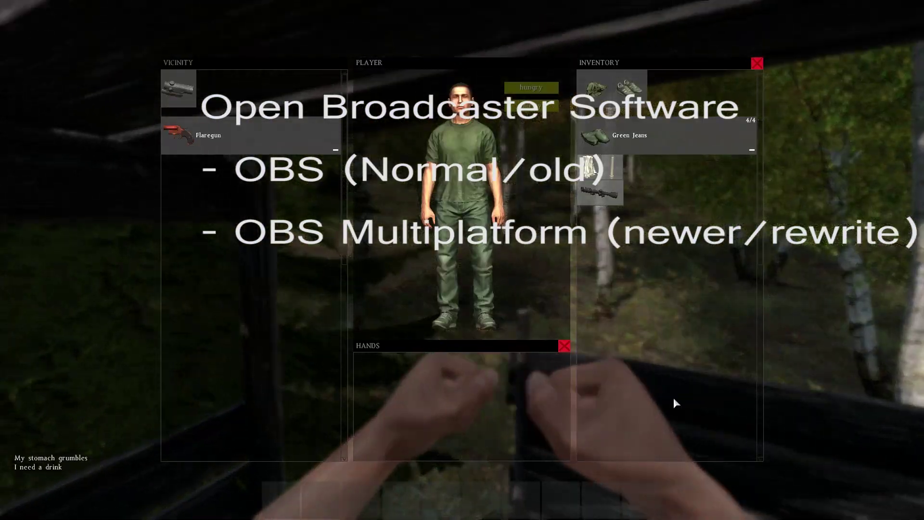
{"action": "left_click_drag", "start_coordinate": [203, 88], "coordinate": [481, 404]}
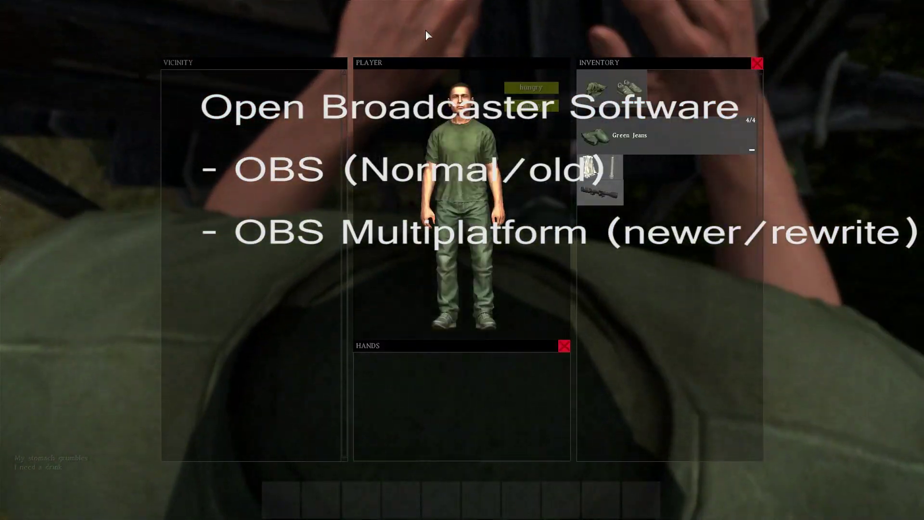
{"action": "mouse_move", "coordinate": [601, 192]}
{"action": "left_mouse_down"}
{"action": "mouse_move", "coordinate": [509, 380]}
{"action": "mouse_move", "coordinate": [553, 312]}
{"action": "mouse_move", "coordinate": [594, 197]}
{"action": "left_mouse_up"}
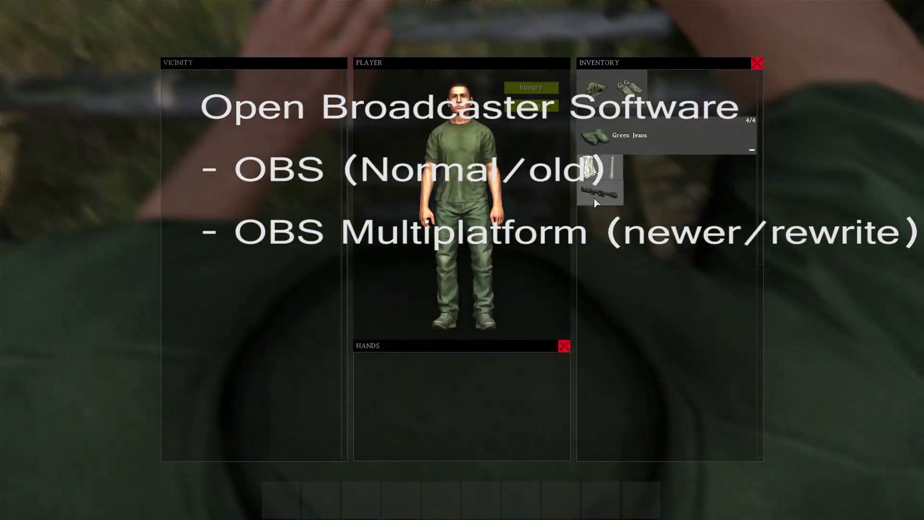
{"action": "left_click_drag", "start_coordinate": [612, 167], "coordinate": [470, 372]}
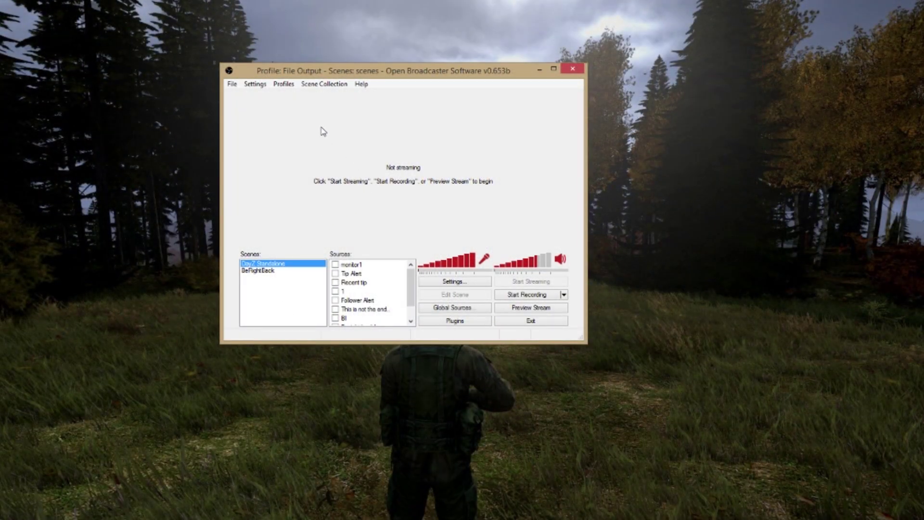
Start adding a new scene, then cancel, leaving the scenes unchanged
{"action": "right_click", "coordinate": [304, 267]}
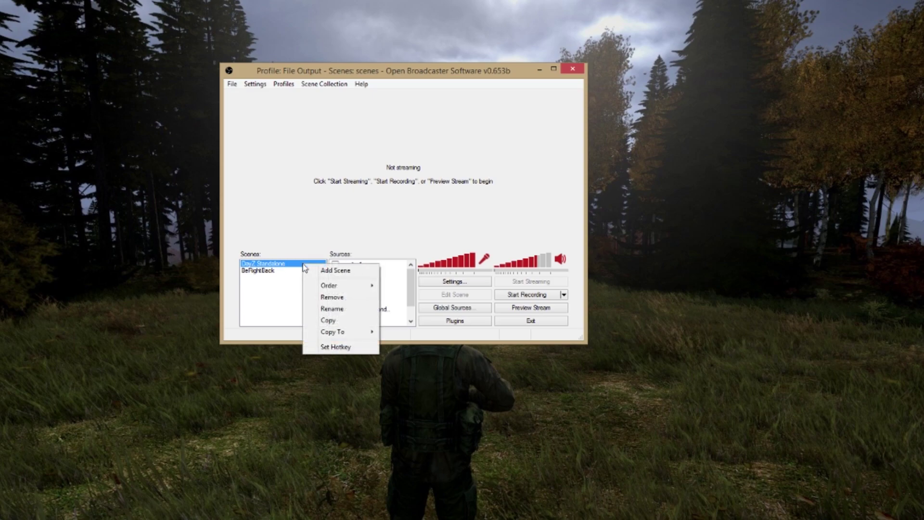
{"action": "right_click", "coordinate": [259, 279]}
{"action": "left_click", "coordinate": [274, 285]}
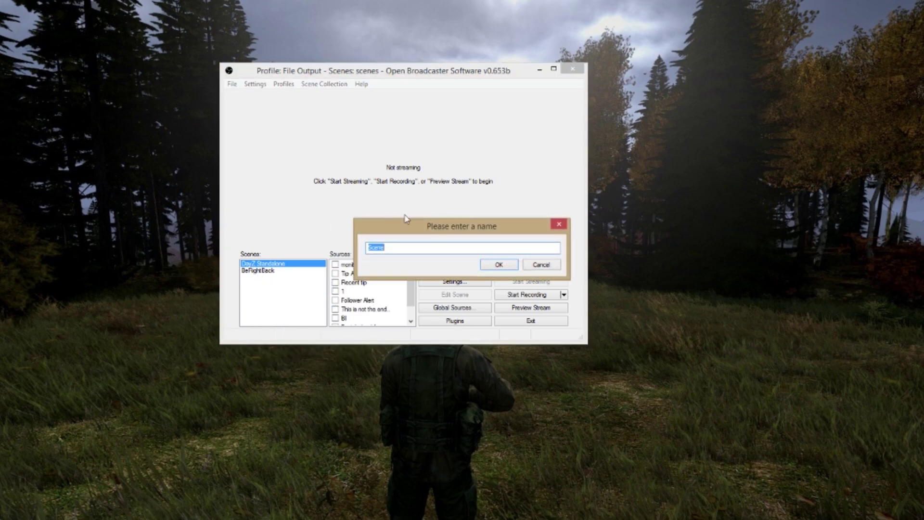
{"action": "left_click", "coordinate": [539, 265]}
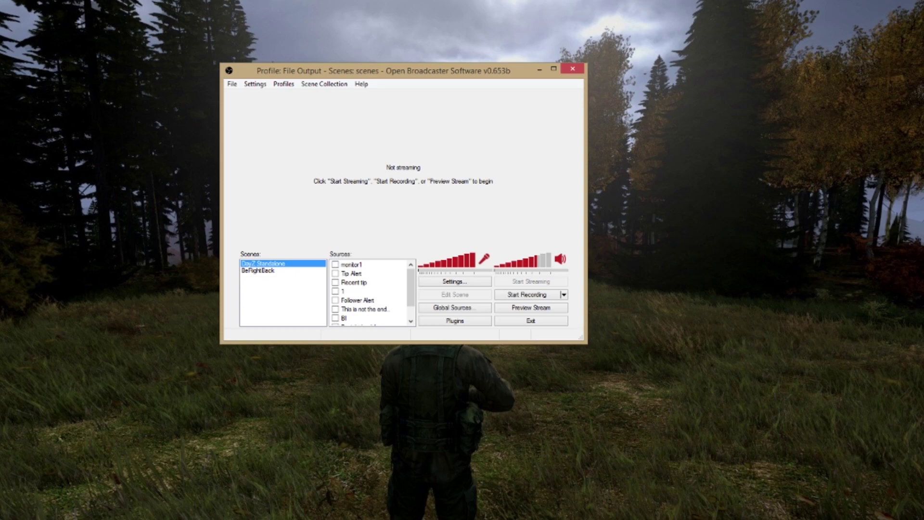
Launch DayZ from the Steam tray icon's quick-launch list
{"action": "right_click", "coordinate": [895, 515]}
{"action": "left_click", "coordinate": [838, 360]}
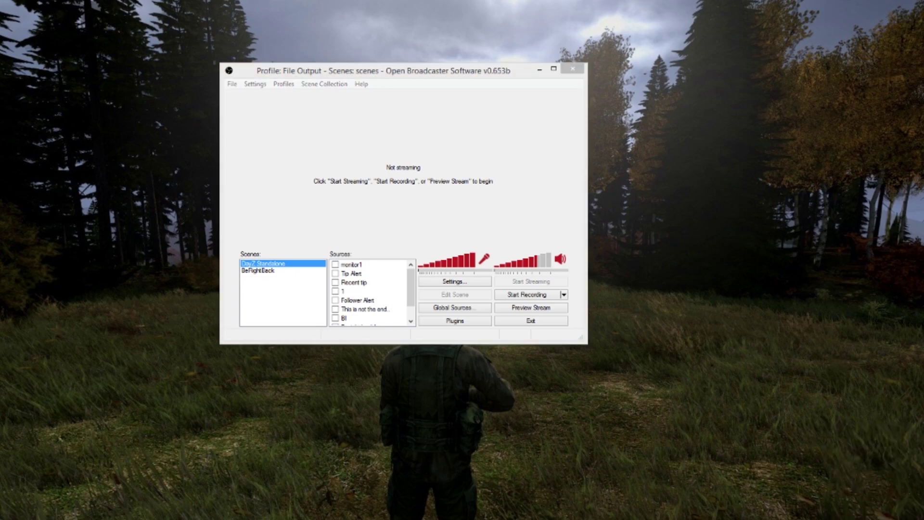
{"action": "right_click", "coordinate": [894, 514]}
{"action": "left_click", "coordinate": [728, 464]}
{"action": "right_click", "coordinate": [866, 517]}
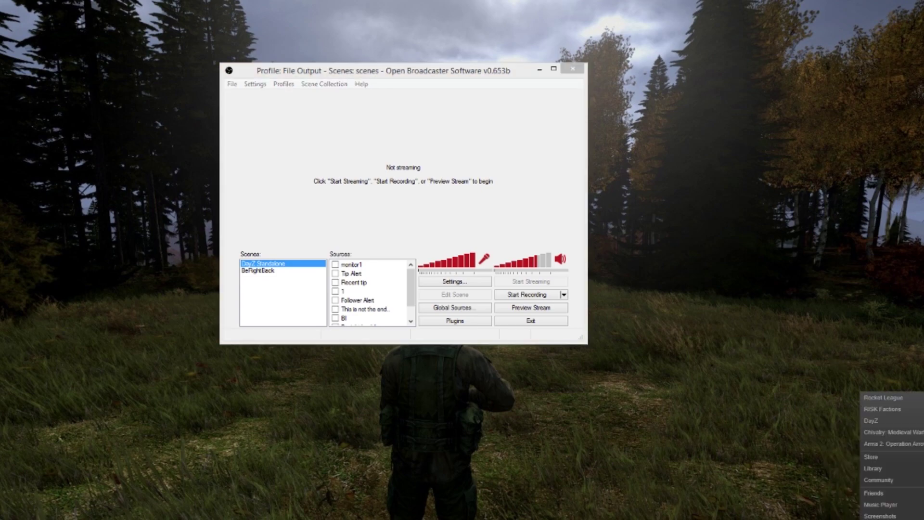
{"action": "left_click", "coordinate": [872, 421]}
Add a Game Capture source named 'day' capturing the [DayZ]: DayZ application
{"action": "left_click", "coordinate": [366, 323]}
{"action": "right_click", "coordinate": [391, 320]}
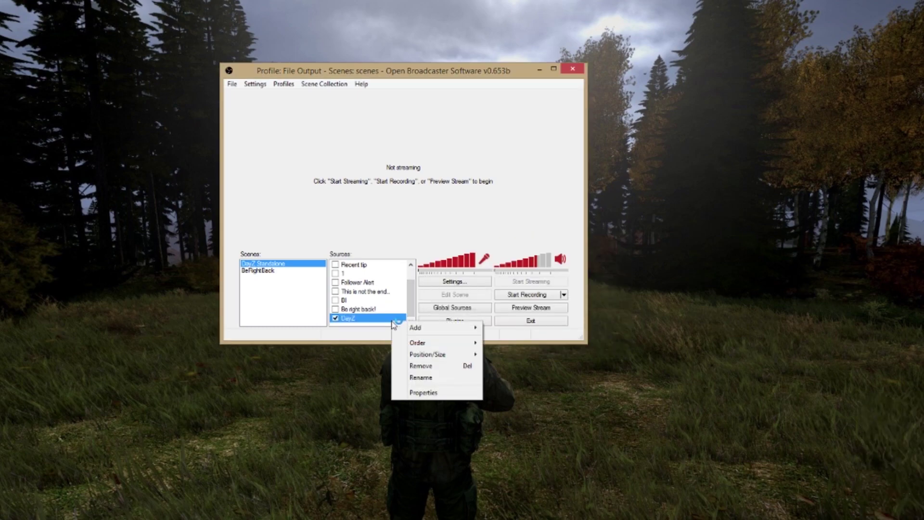
{"action": "mouse_move", "coordinate": [437, 327]}
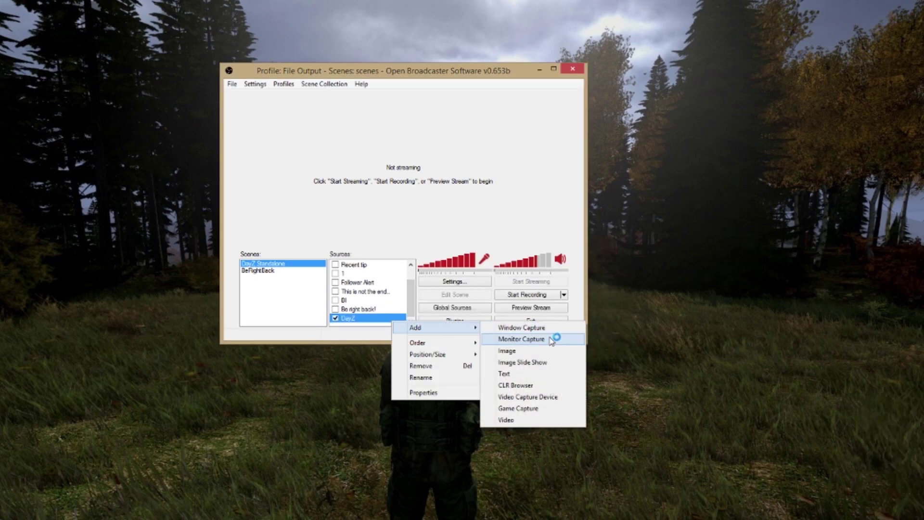
{"action": "left_click", "coordinate": [527, 408]}
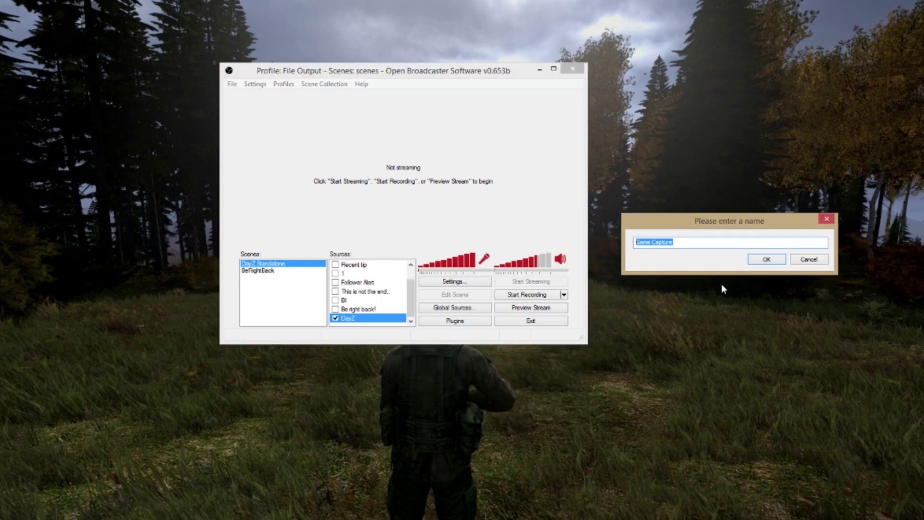
{"action": "type", "text": "dayz"}
{"action": "left_click_drag", "start_coordinate": [712, 220], "coordinate": [621, 191]}
{"action": "left_click", "coordinate": [676, 229]}
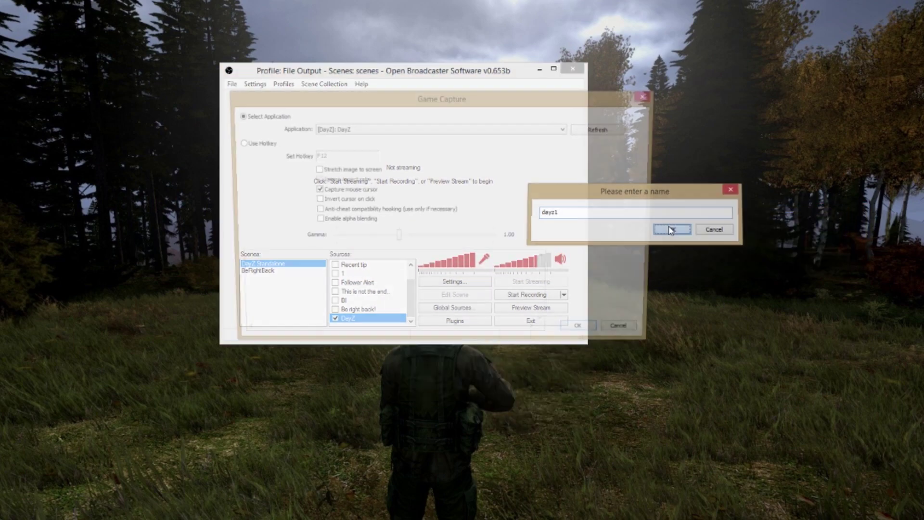
{"action": "left_click", "coordinate": [348, 128]}
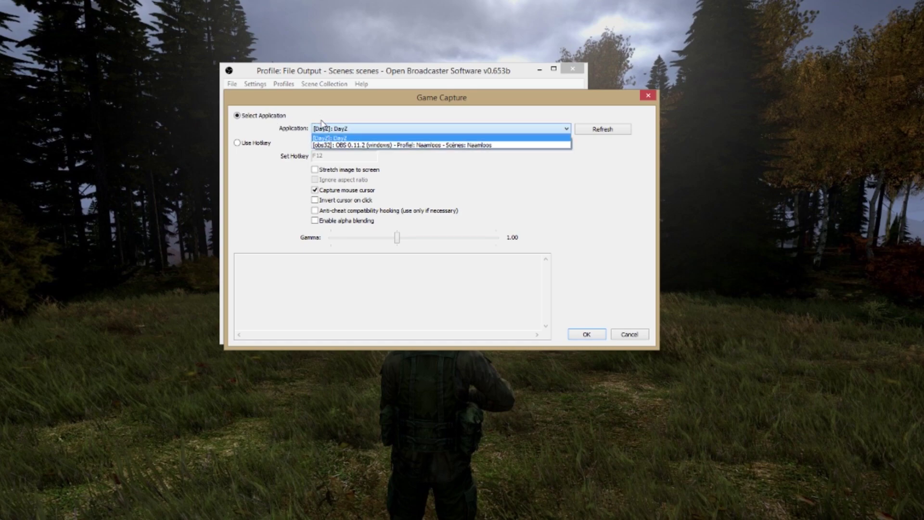
{"action": "left_click", "coordinate": [328, 138]}
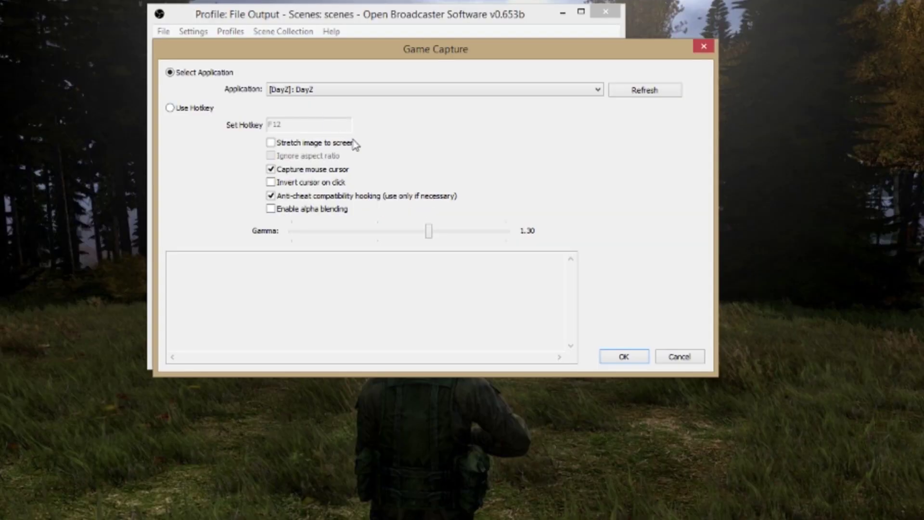
Keep the Game Capture settings and bring up OBS's Encoding settings
{"action": "key", "text": "Return"}
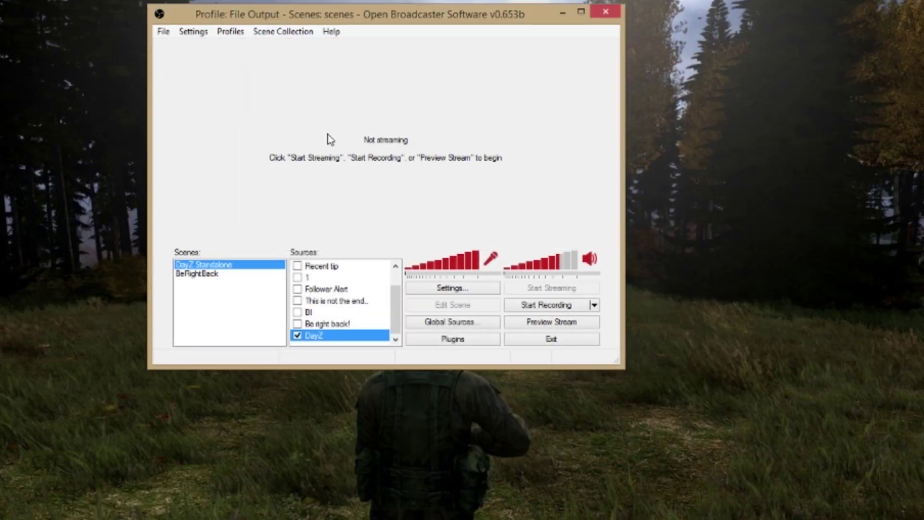
{"action": "left_click", "coordinate": [207, 36]}
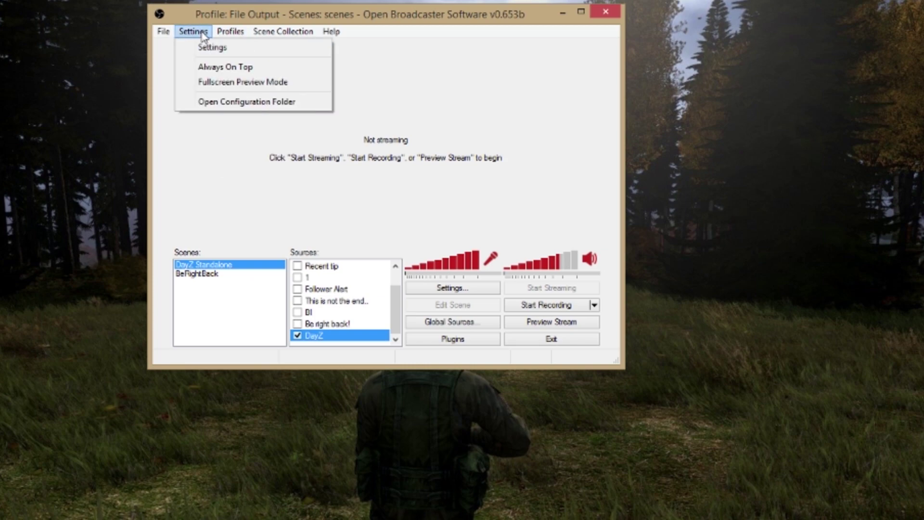
{"action": "left_click", "coordinate": [208, 46]}
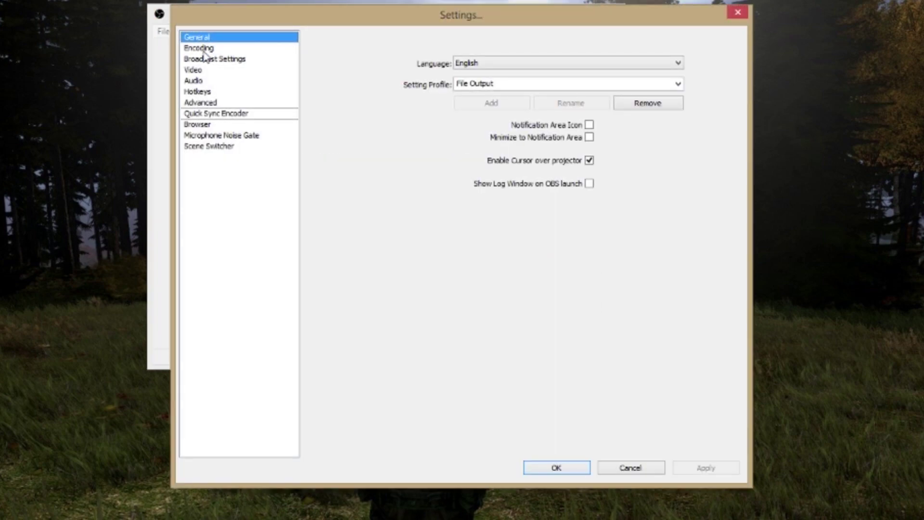
{"action": "left_click", "coordinate": [203, 50]}
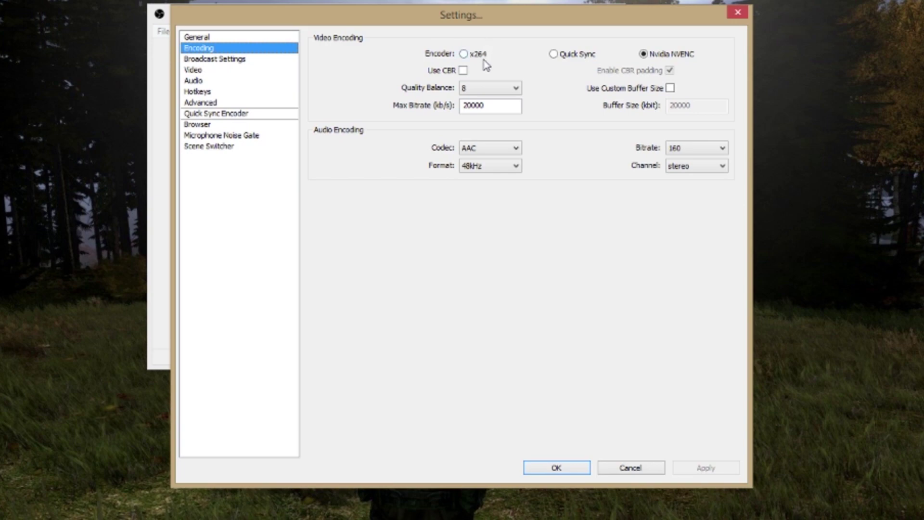
{"action": "left_click_drag", "start_coordinate": [496, 10], "coordinate": [529, 56]}
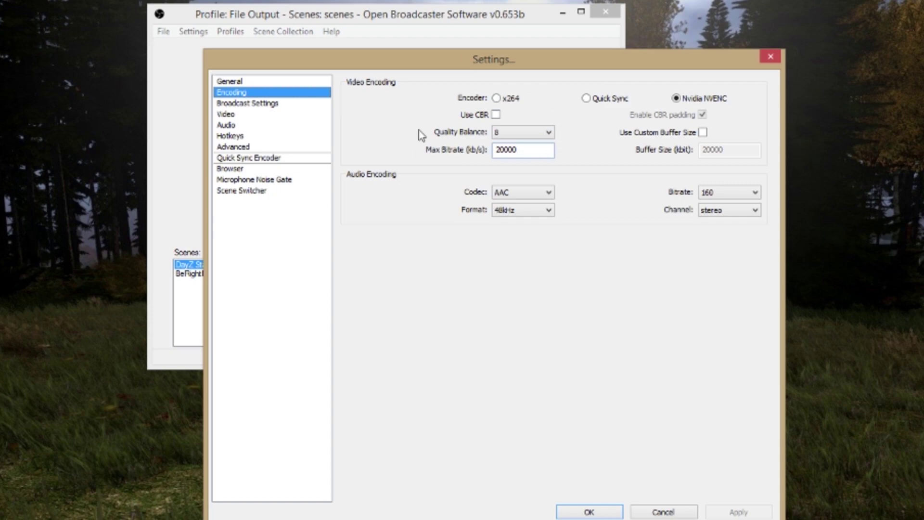
Set encoding to Nvidia NVENC with a 20000 kb/s max bitrate
{"action": "left_click", "coordinate": [239, 146]}
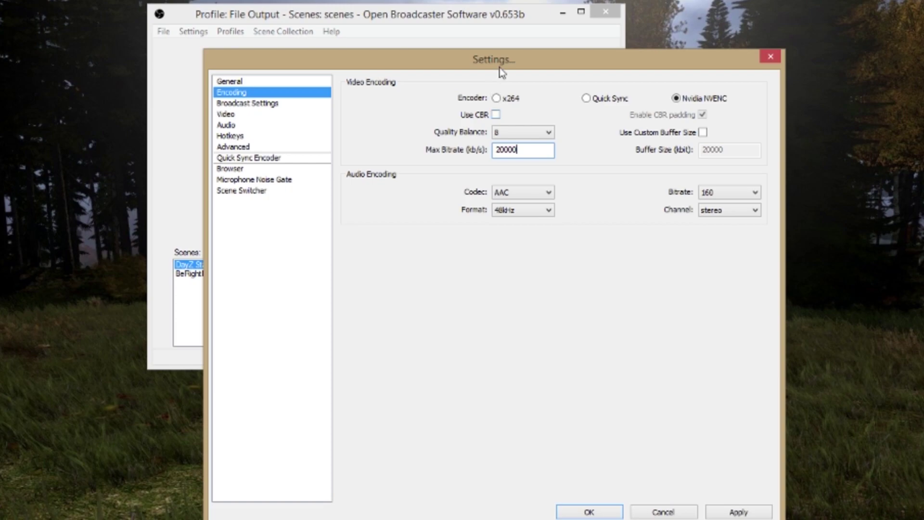
{"action": "left_click_drag", "start_coordinate": [504, 68], "coordinate": [170, 57]}
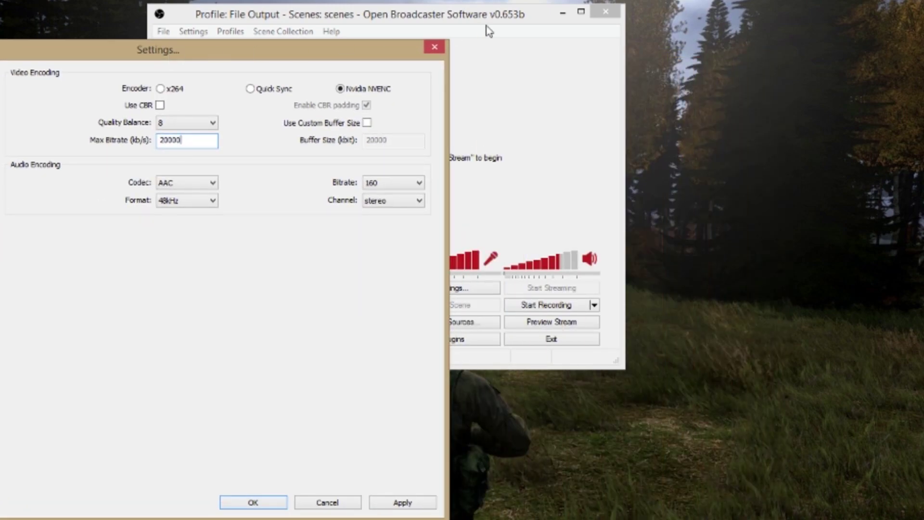
{"action": "left_click", "coordinate": [529, 22]}
{"action": "left_click", "coordinate": [161, 110]}
{"action": "double_click", "coordinate": [204, 139]}
{"action": "left_click", "coordinate": [205, 140]}
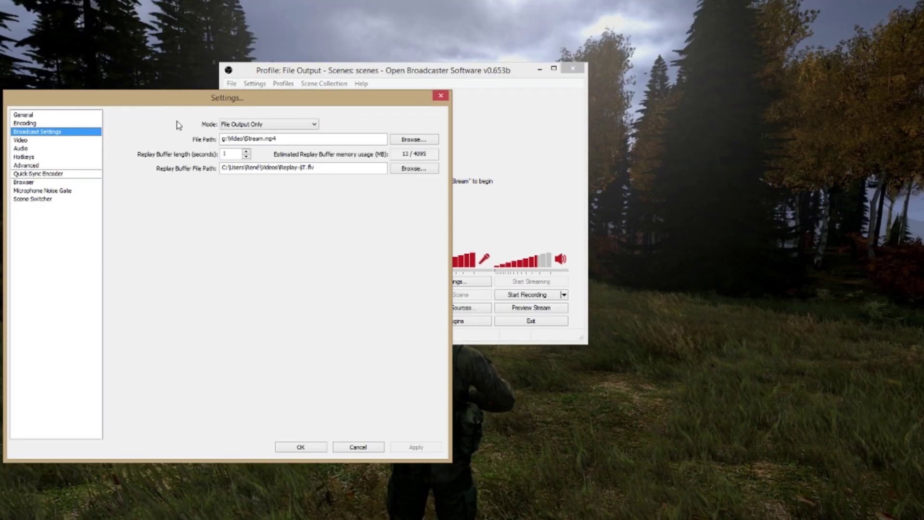
{"action": "left_click", "coordinate": [254, 124]}
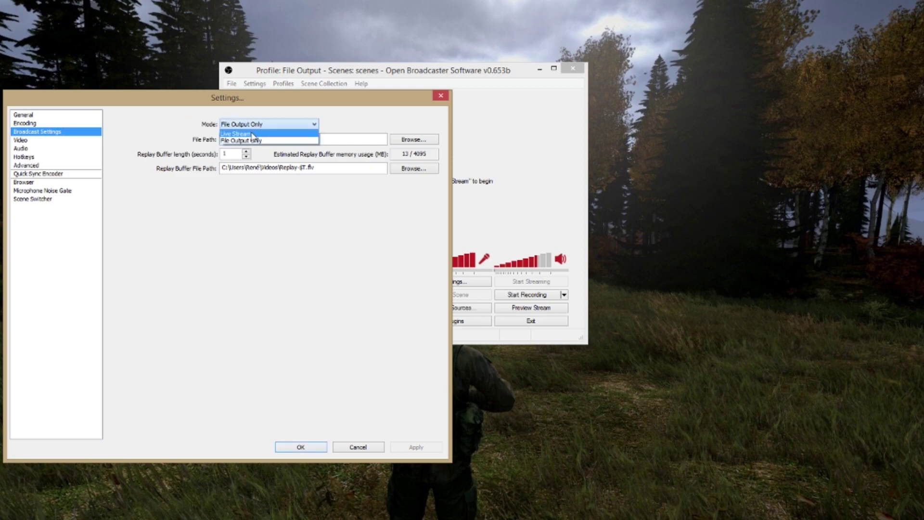
{"action": "left_click", "coordinate": [254, 140]}
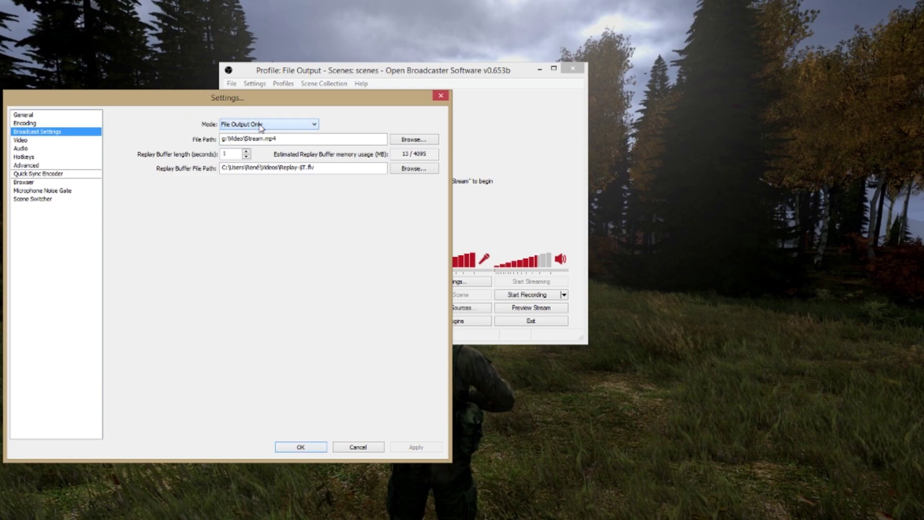
Keep video at 1920x1080 16:9 with Resolution Downscale at None, then view Audio settings
{"action": "left_click", "coordinate": [31, 140]}
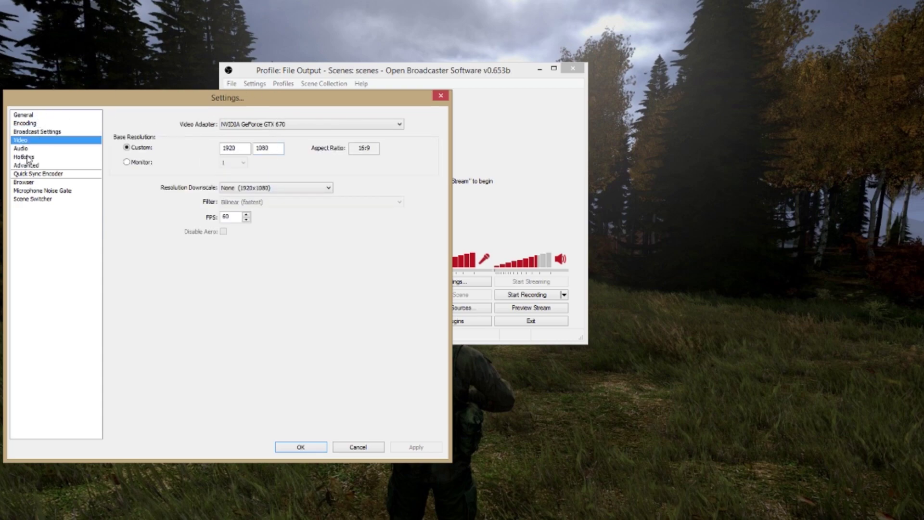
{"action": "mouse_move", "coordinate": [244, 150]}
{"action": "left_mouse_down"}
{"action": "mouse_move", "coordinate": [224, 149]}
{"action": "mouse_move", "coordinate": [248, 148]}
{"action": "left_mouse_up"}
{"action": "left_click", "coordinate": [246, 151]}
{"action": "left_click_drag", "start_coordinate": [373, 151], "coordinate": [357, 149]}
{"action": "left_click", "coordinate": [378, 146]}
{"action": "left_click", "coordinate": [327, 189]}
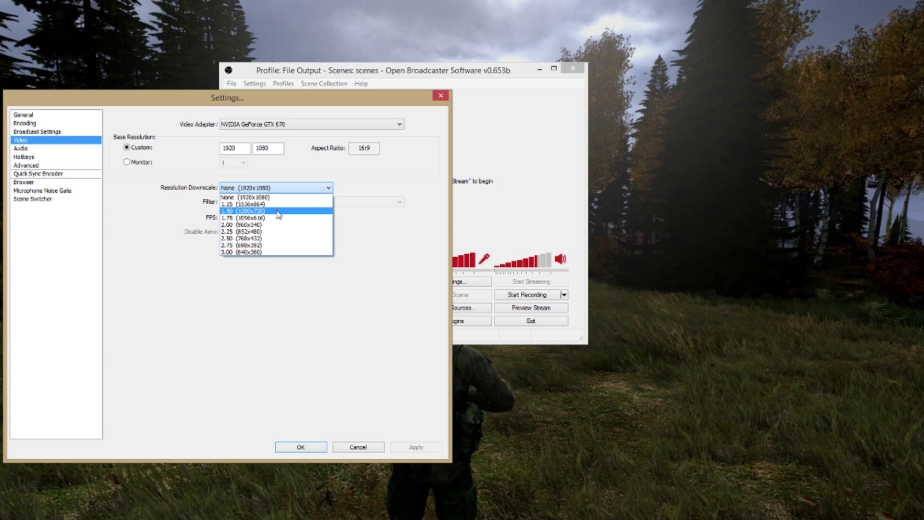
{"action": "key", "text": "Escape"}
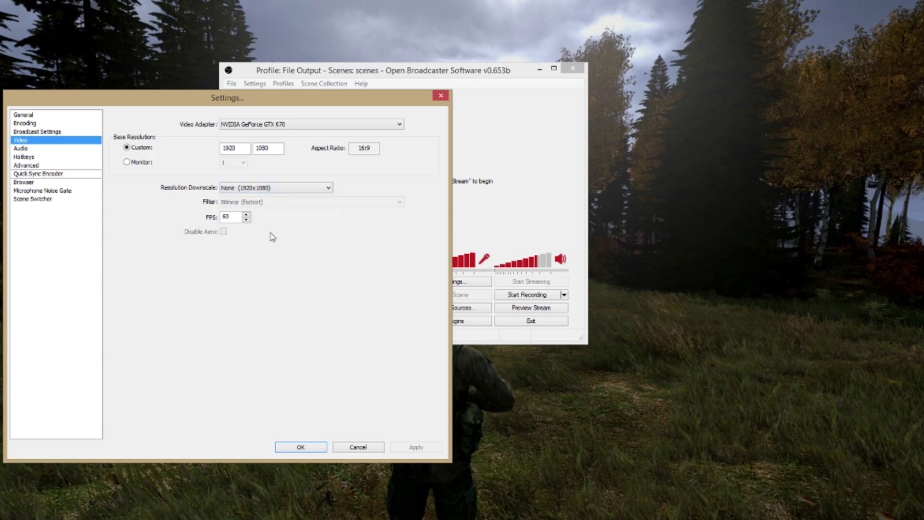
{"action": "left_click", "coordinate": [35, 149]}
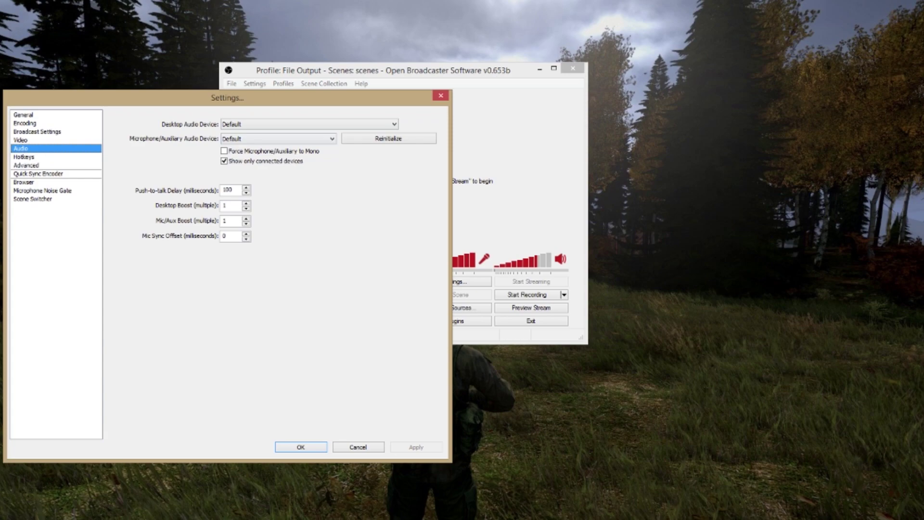
Check the Hoofdtelefoon playback and default Microfoon recording devices in Windows Sound, then view Hotkeys
{"action": "right_click", "coordinate": [883, 514]}
{"action": "left_click", "coordinate": [884, 489]}
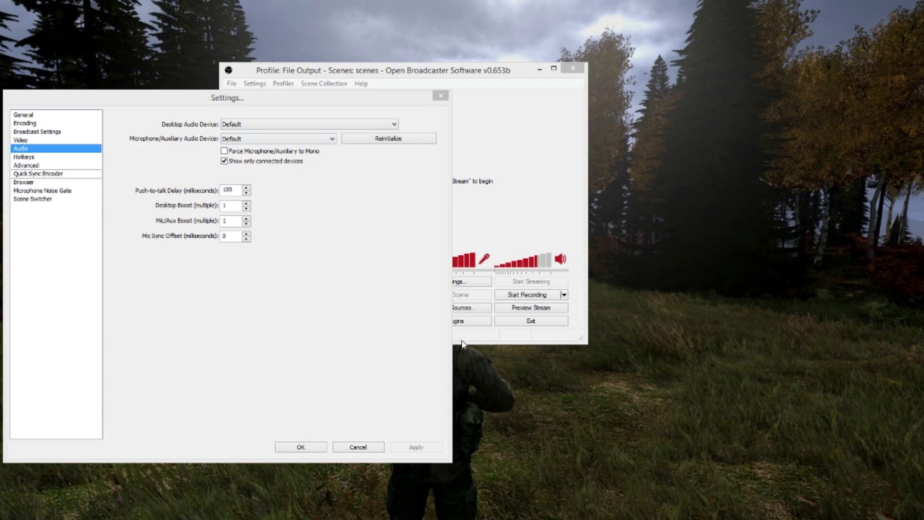
{"action": "left_click_drag", "start_coordinate": [172, 88], "coordinate": [440, 193]}
{"action": "left_click", "coordinate": [381, 274]}
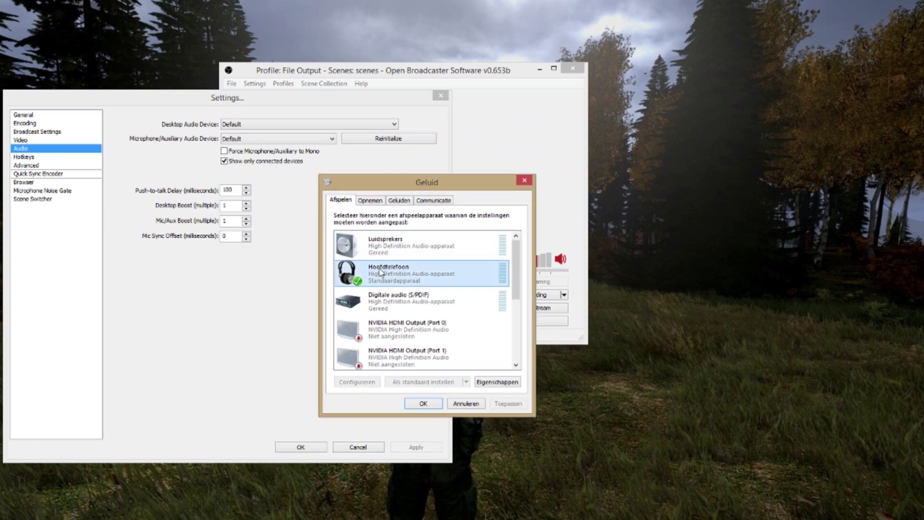
{"action": "key", "text": "ctrl+Tab"}
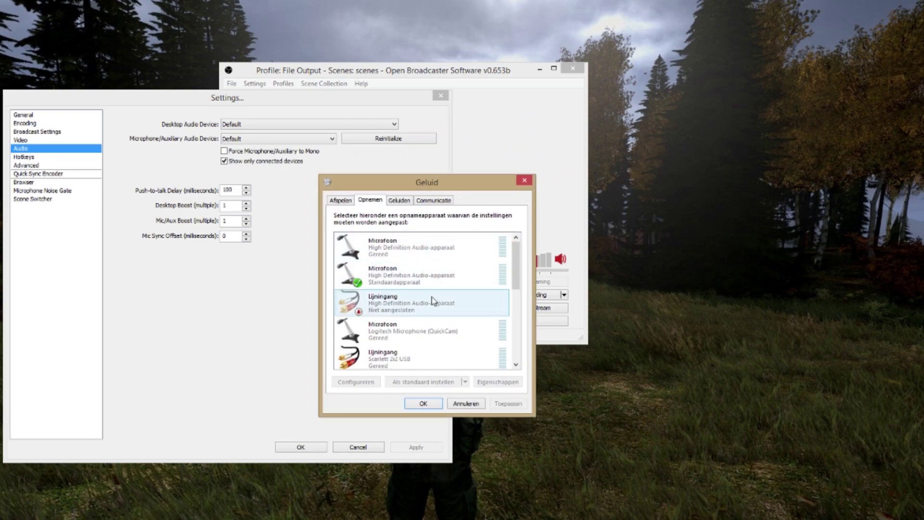
{"action": "mouse_move", "coordinate": [515, 271]}
{"action": "left_mouse_down"}
{"action": "mouse_move", "coordinate": [527, 309]}
{"action": "mouse_move", "coordinate": [524, 270]}
{"action": "left_mouse_up"}
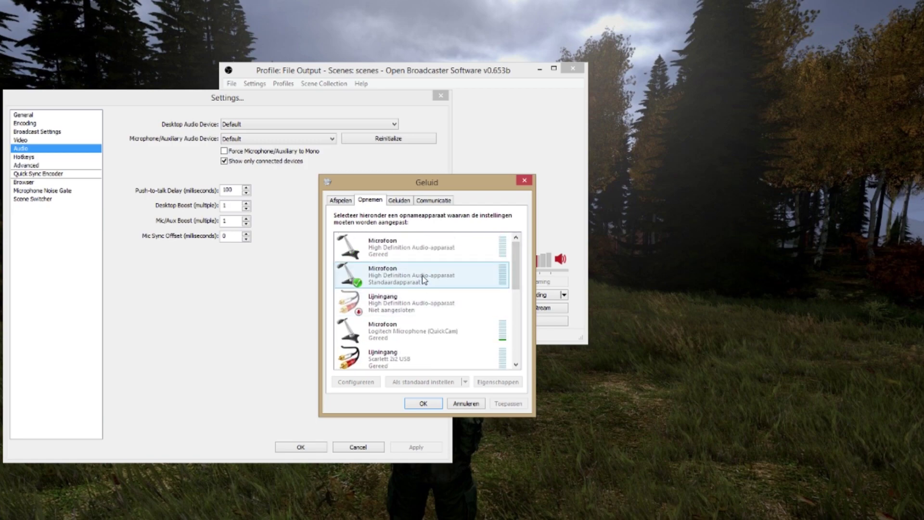
{"action": "left_click", "coordinate": [425, 279]}
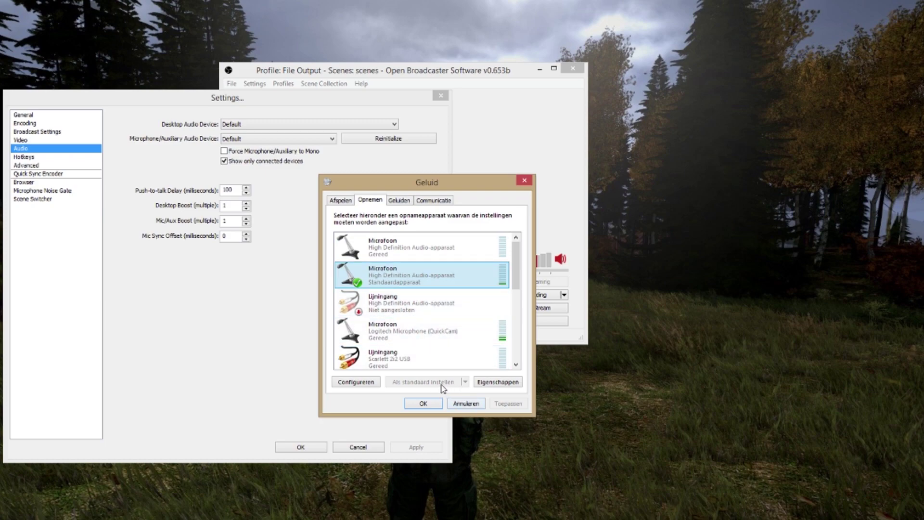
{"action": "left_click", "coordinate": [524, 180]}
{"action": "left_click", "coordinate": [24, 157]}
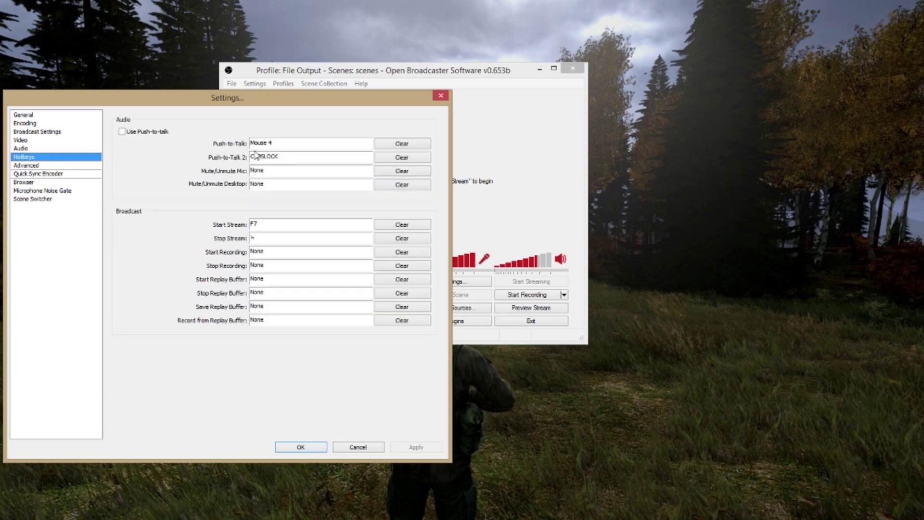
Enable Use Push-to-talk and apply the change
{"action": "left_click", "coordinate": [158, 132]}
{"action": "left_click", "coordinate": [417, 447]}
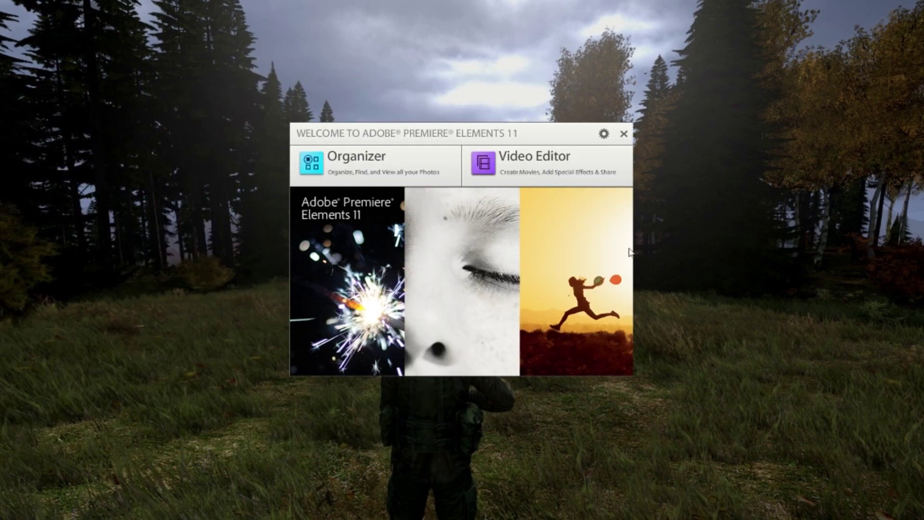
Open a recent existing project in the Video Editor
{"action": "left_click", "coordinate": [567, 173]}
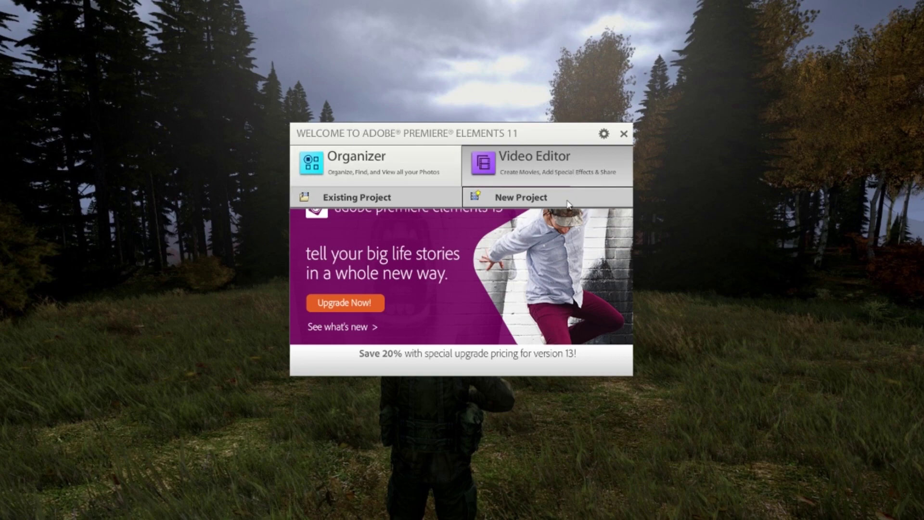
{"action": "left_click", "coordinate": [406, 201]}
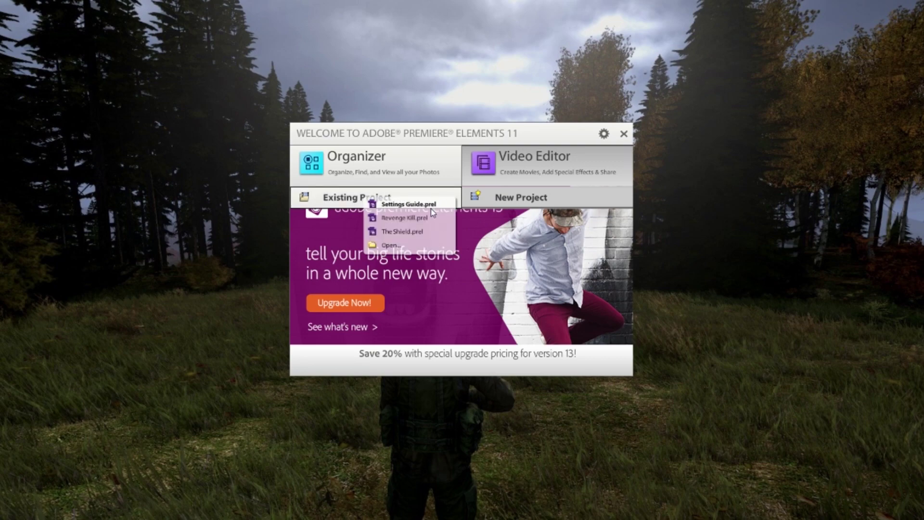
{"action": "left_click", "coordinate": [413, 232]}
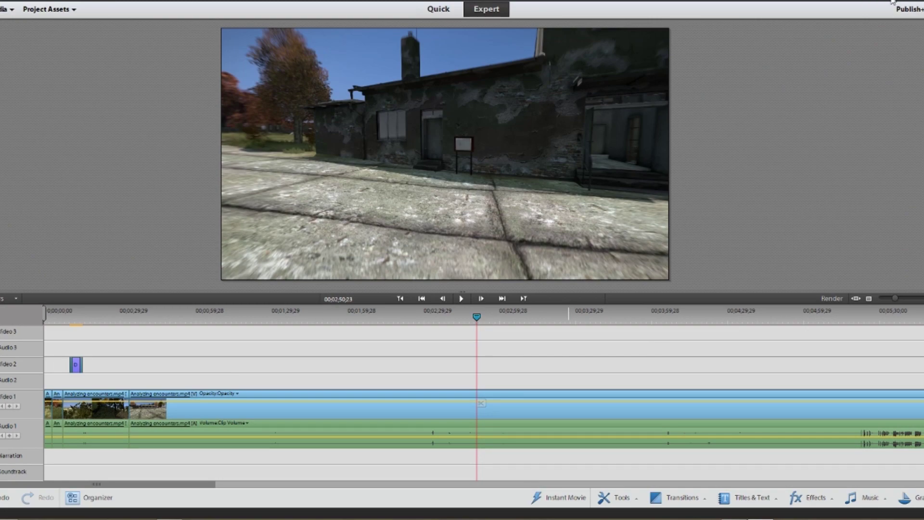
Set the Computer export format to AVCHD with the 1080 60 fps preset
{"action": "left_click", "coordinate": [909, 9]}
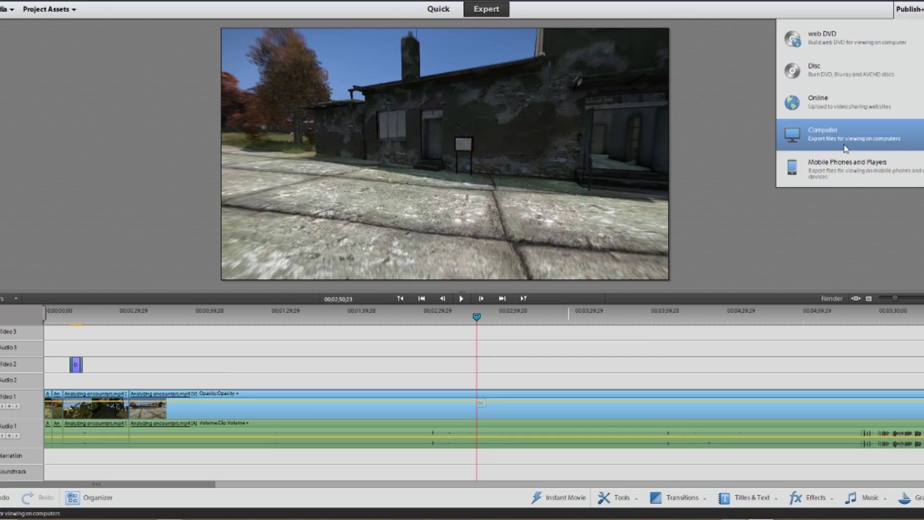
{"action": "left_click", "coordinate": [834, 131]}
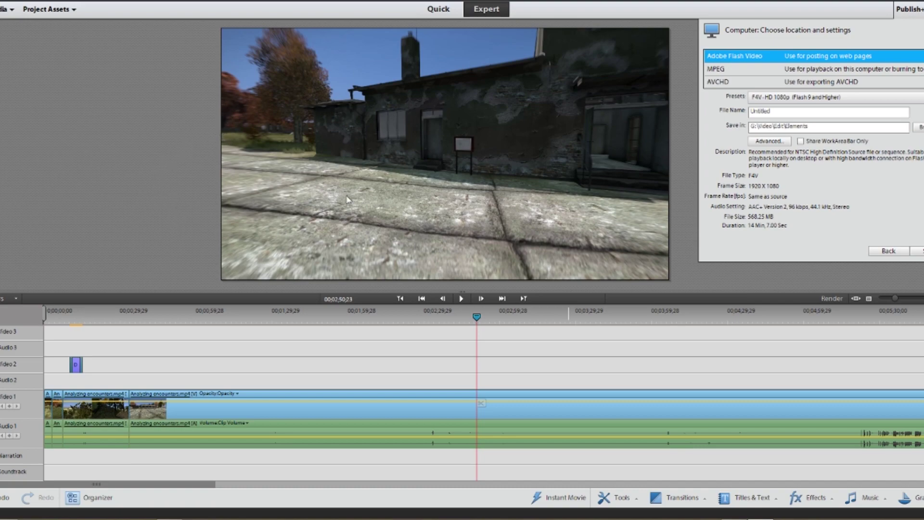
{"action": "left_click", "coordinate": [725, 70]}
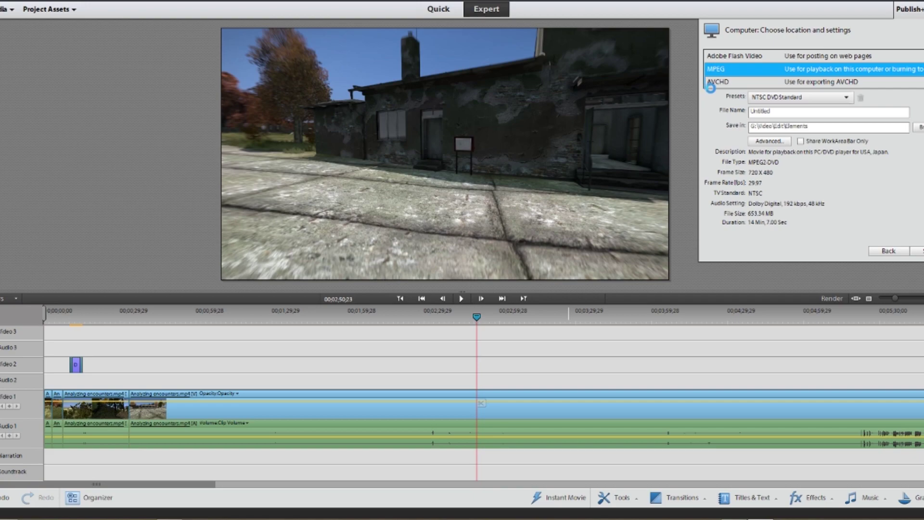
{"action": "left_click", "coordinate": [711, 84]}
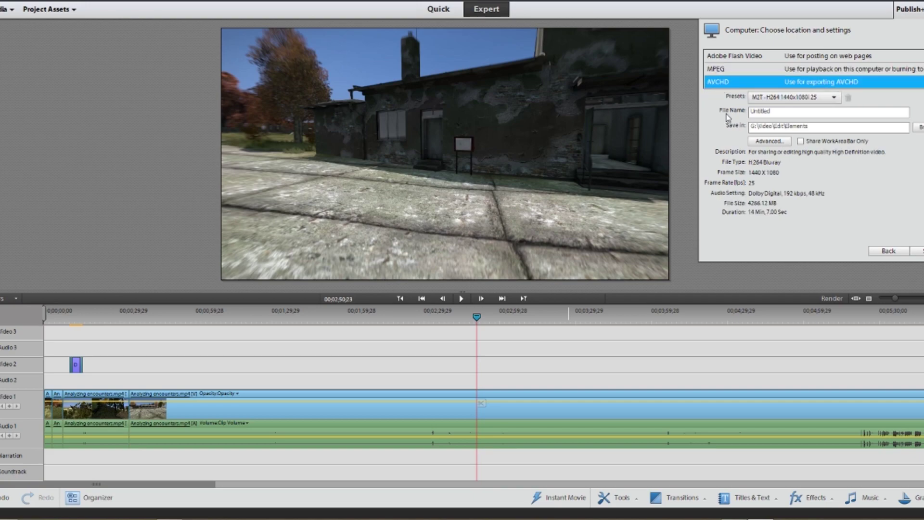
{"action": "left_click", "coordinate": [779, 98]}
{"action": "left_click", "coordinate": [783, 431]}
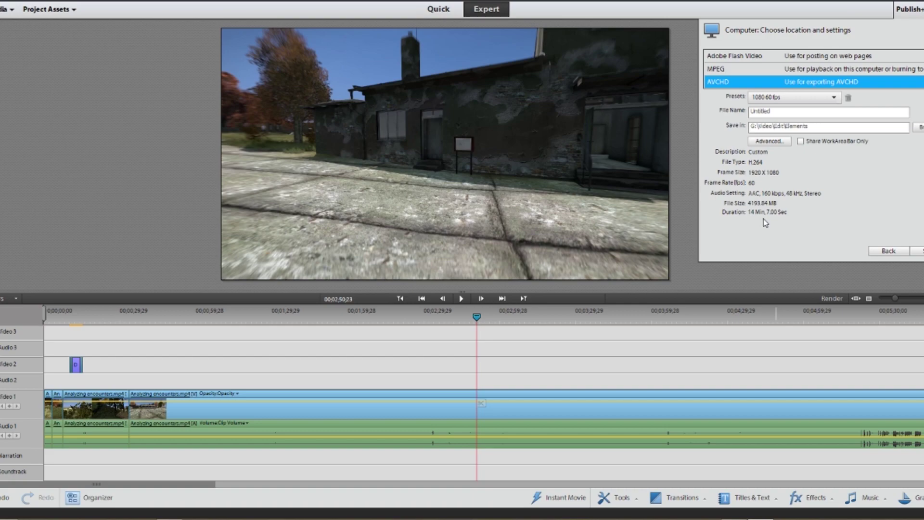
{"action": "left_click", "coordinate": [760, 141]}
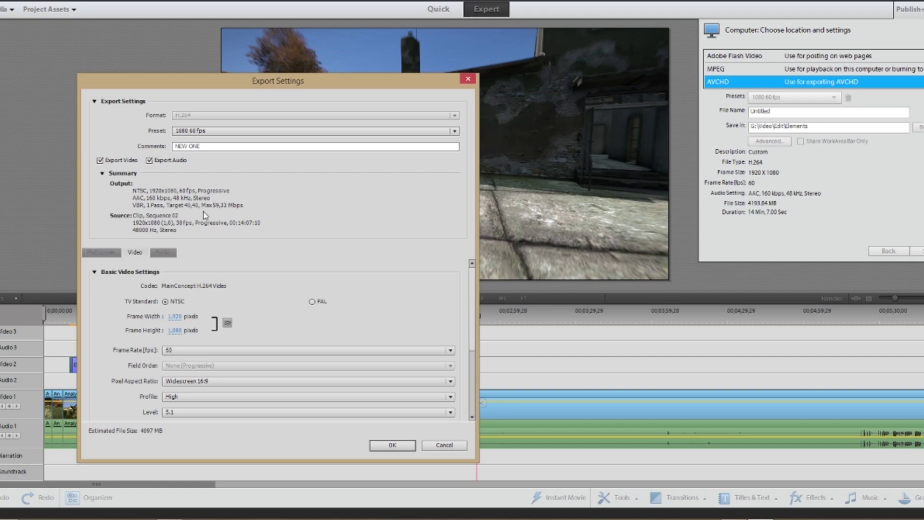
{"action": "left_click", "coordinate": [164, 253]}
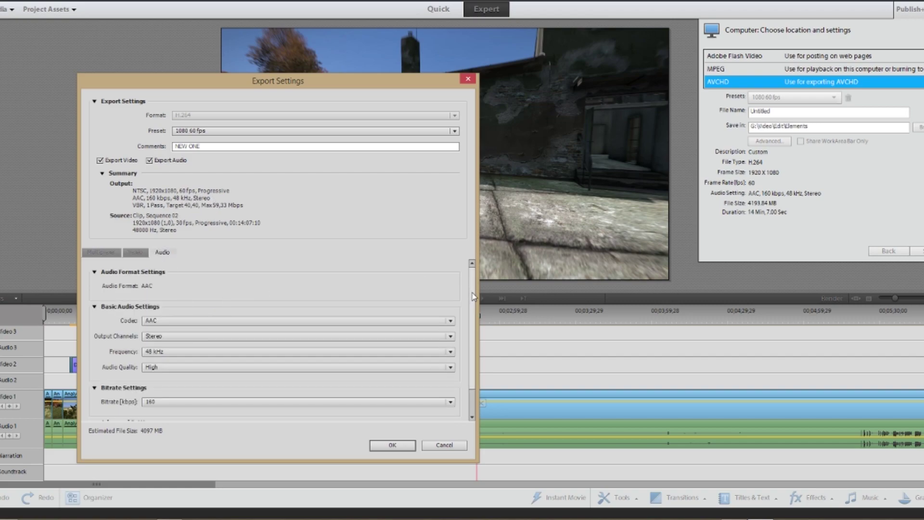
{"action": "left_click", "coordinate": [138, 253]}
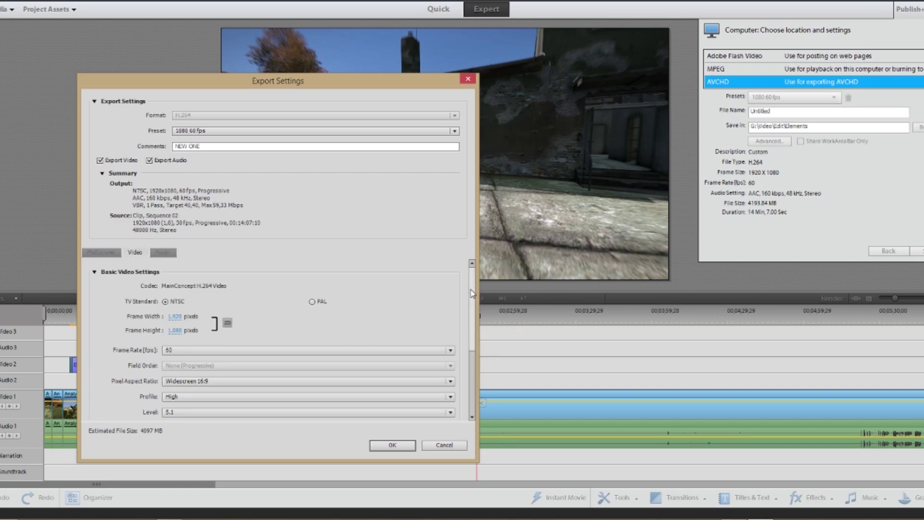
{"action": "scroll", "coordinate": [445, 346], "scroll_direction": "down", "scroll_amount": 5}
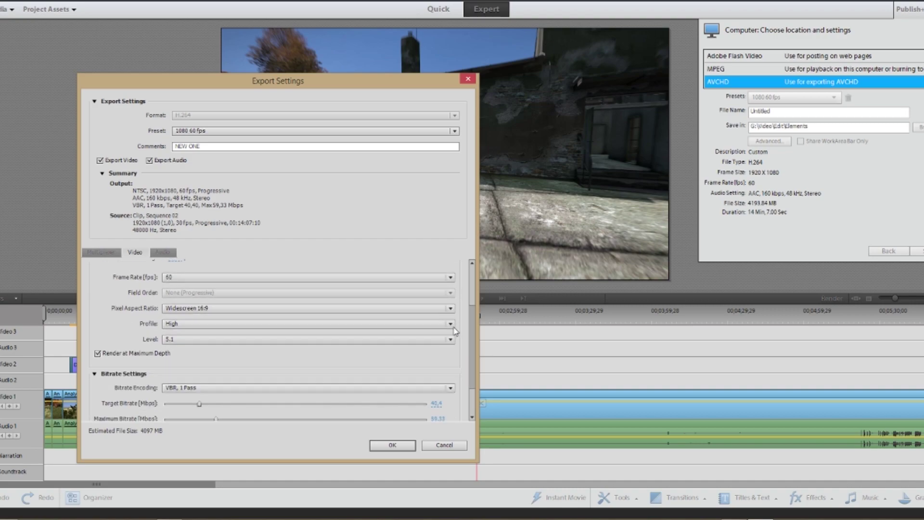
{"action": "scroll", "coordinate": [446, 345], "scroll_direction": "down", "scroll_amount": 1}
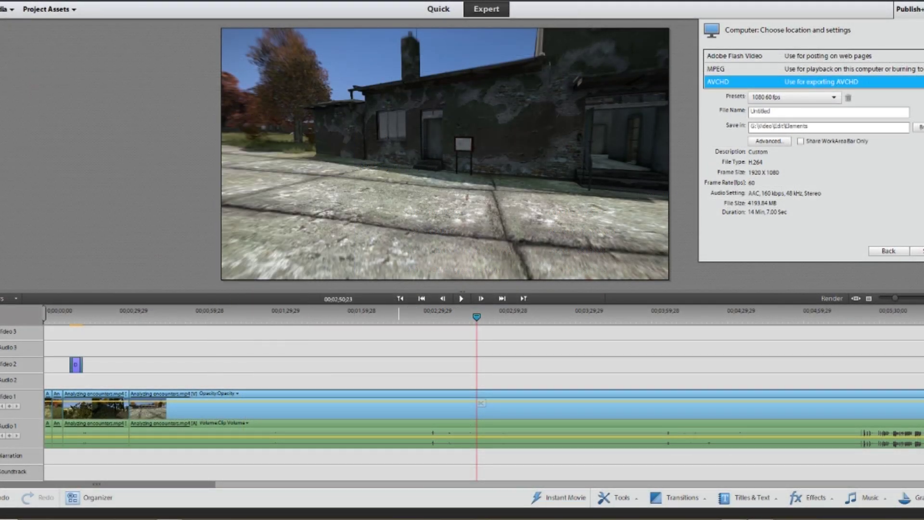
{"action": "left_click_drag", "start_coordinate": [923, 211], "coordinate": [48, 471]}
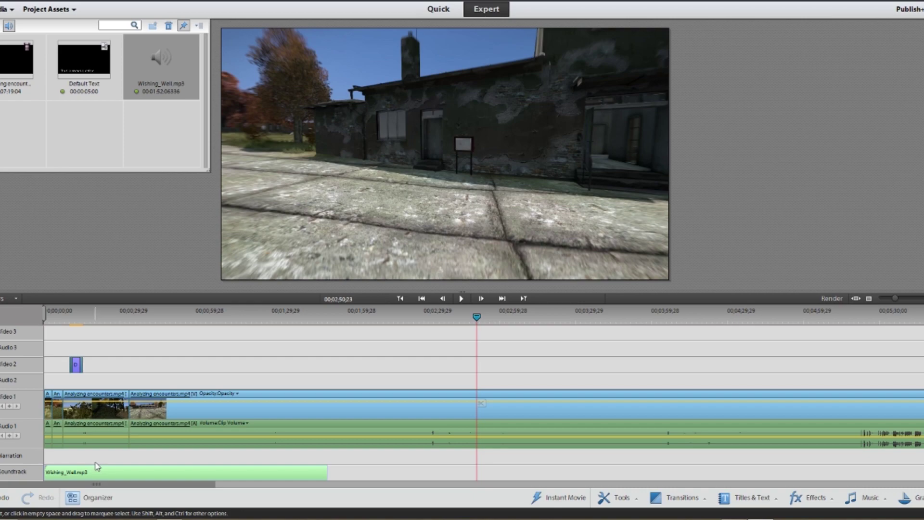
{"action": "key", "text": "Home"}
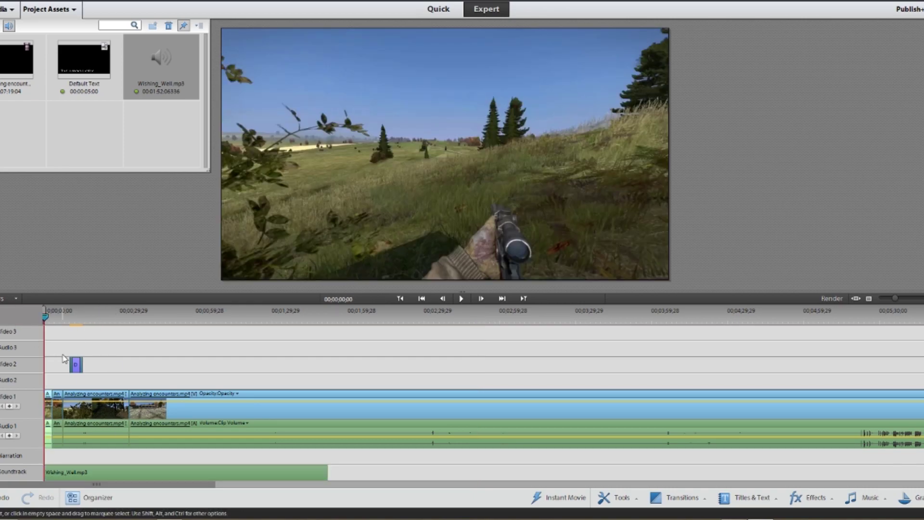
{"action": "key", "text": "space"}
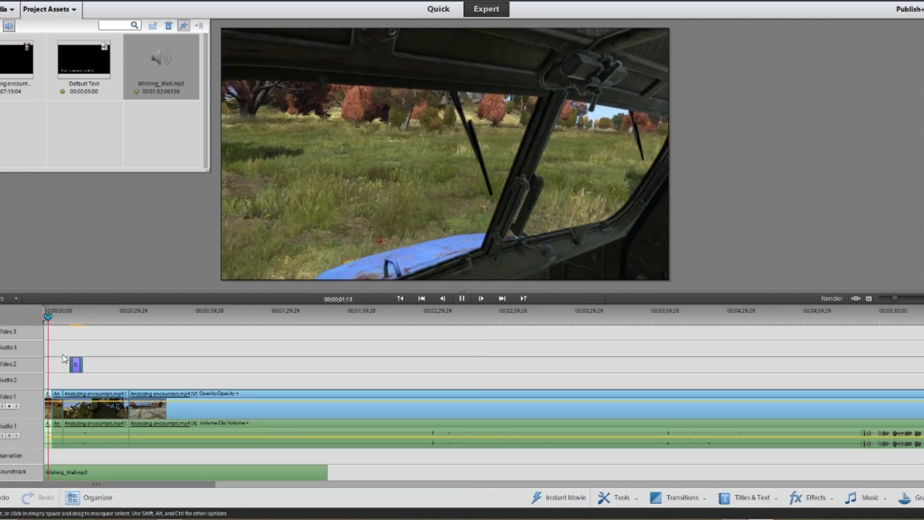
{"action": "key", "text": "space"}
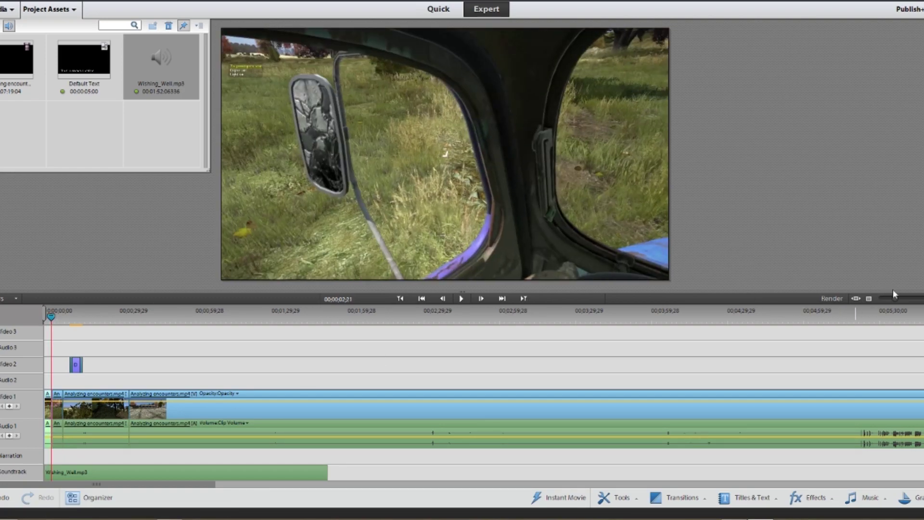
{"action": "left_click_drag", "start_coordinate": [893, 296], "coordinate": [904, 298]}
{"action": "left_click", "coordinate": [45, 471]}
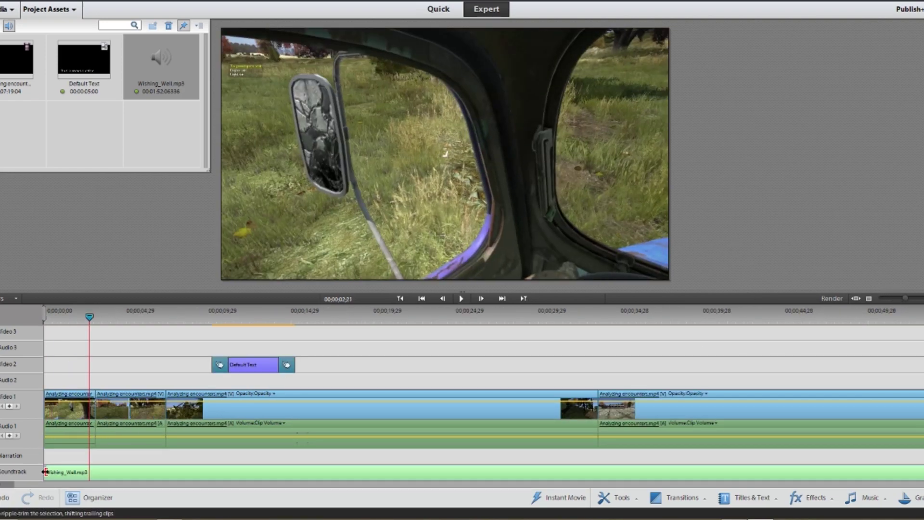
{"action": "left_click_drag", "start_coordinate": [46, 472], "coordinate": [89, 348]}
{"action": "key", "text": "Home"}
{"action": "key", "text": "space"}
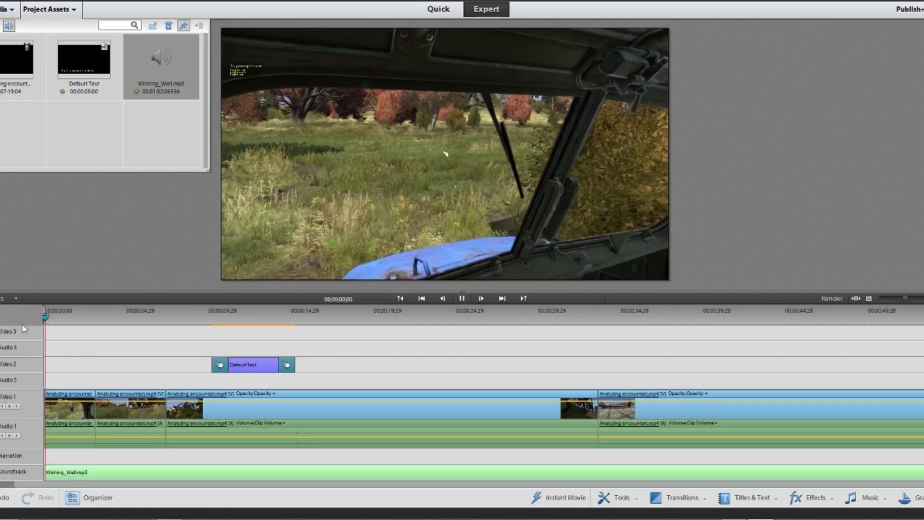
{"action": "key", "text": "space"}
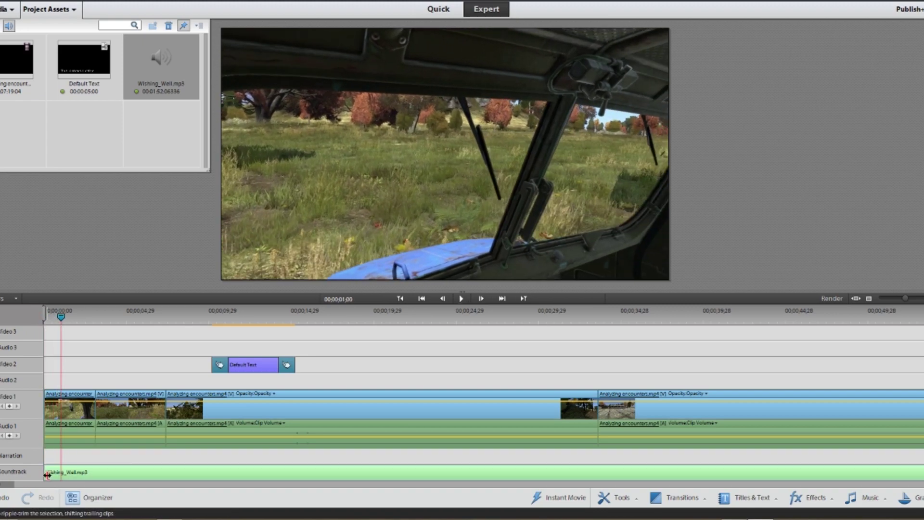
{"action": "left_click_drag", "start_coordinate": [47, 474], "coordinate": [53, 347]}
{"action": "left_click_drag", "start_coordinate": [61, 315], "coordinate": [32, 321]}
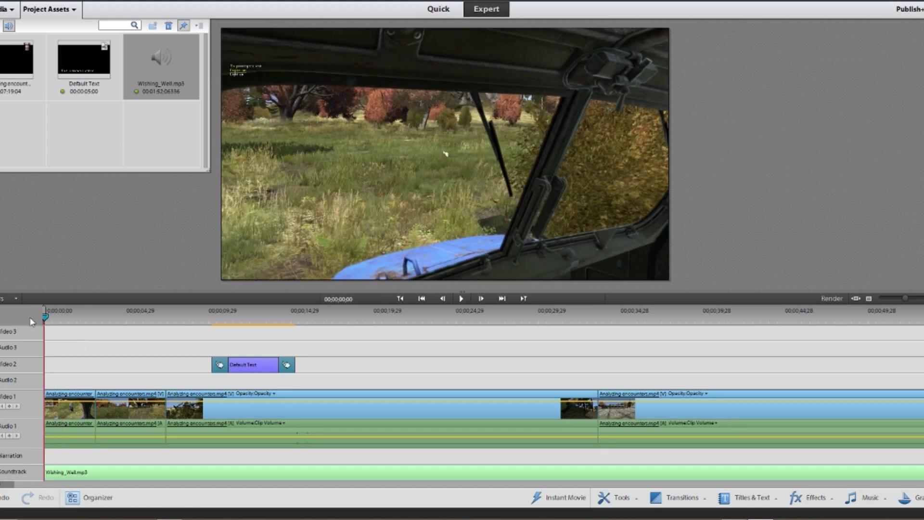
{"action": "key", "text": "space"}
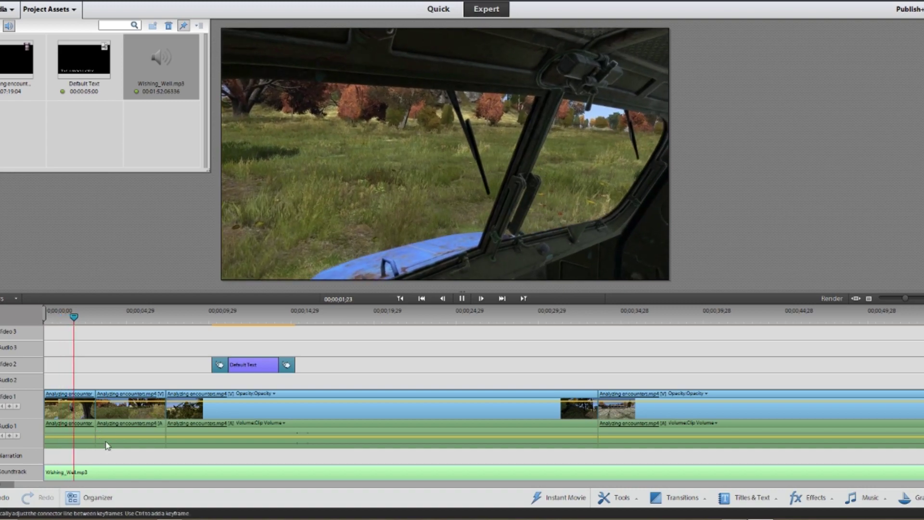
Apply Fade In Audio to the Wishing_Well.mp3 soundtrack clip
{"action": "left_click", "coordinate": [77, 440]}
{"action": "right_click", "coordinate": [51, 475]}
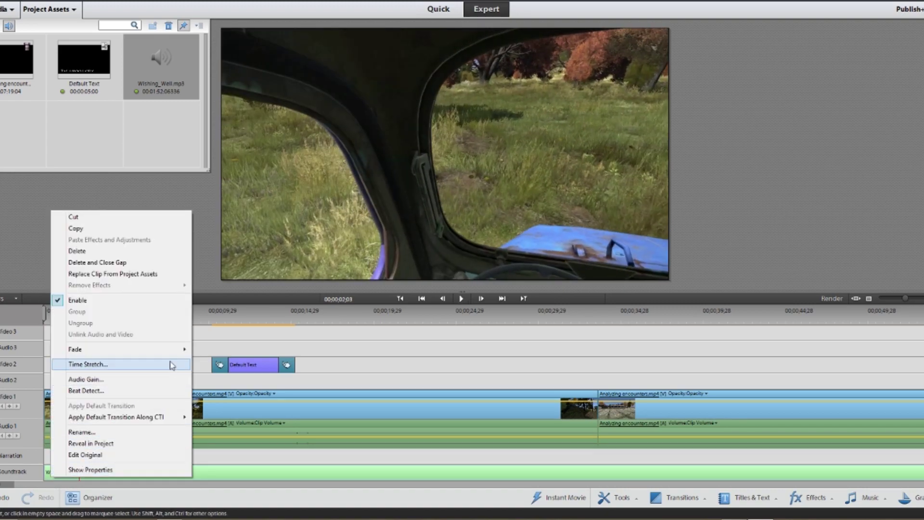
{"action": "left_click", "coordinate": [352, 337]}
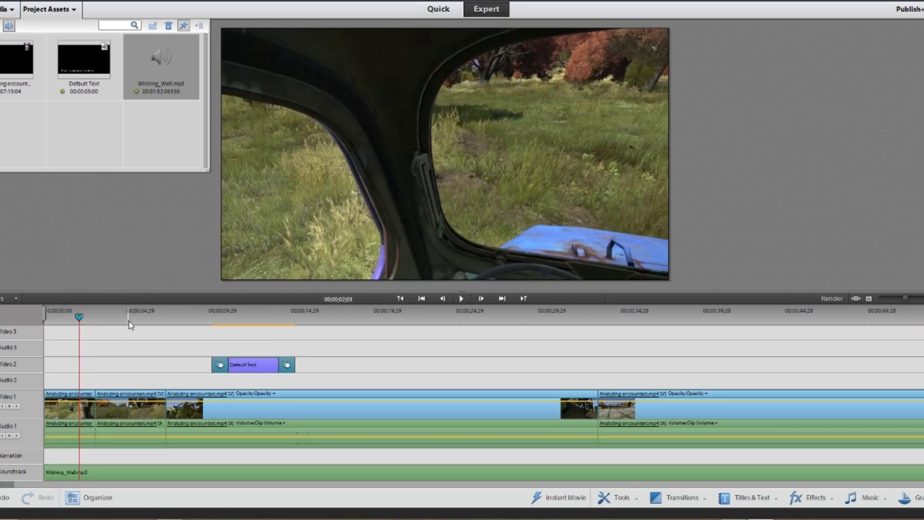
{"action": "right_click", "coordinate": [76, 472]}
{"action": "mouse_move", "coordinate": [156, 343]}
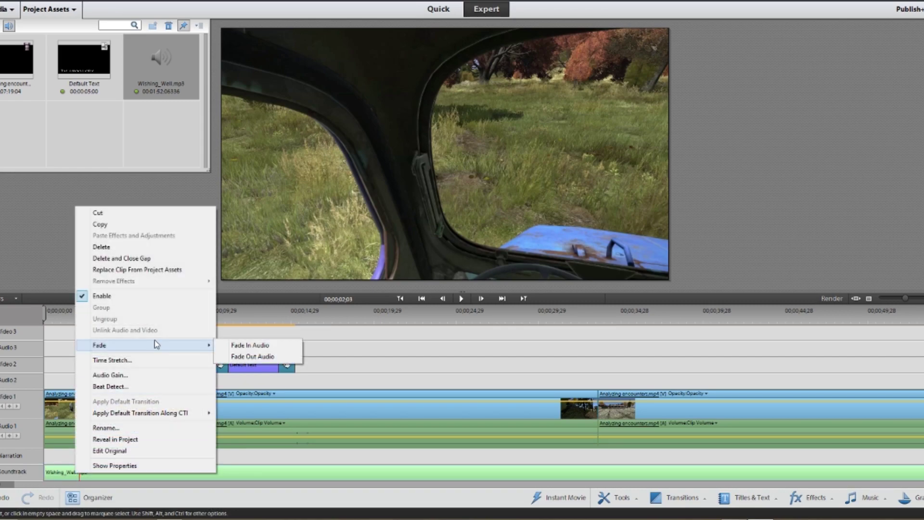
{"action": "left_click", "coordinate": [250, 345]}
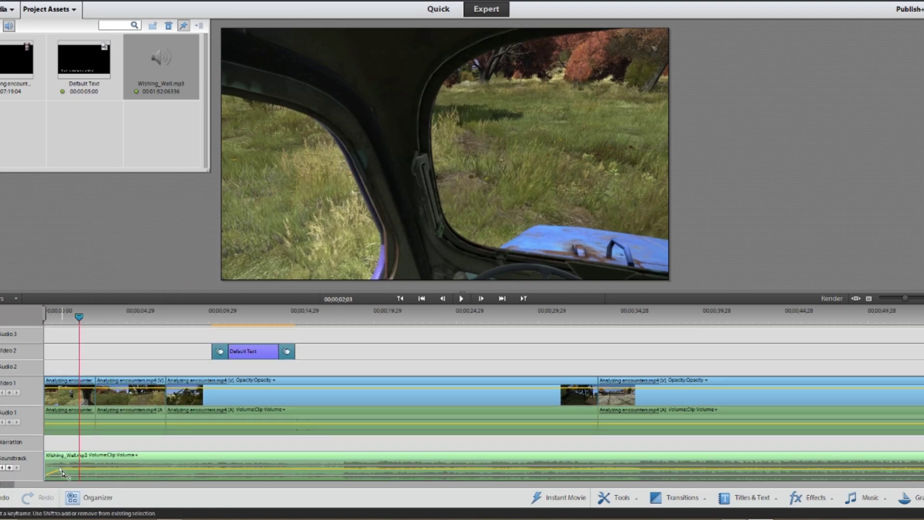
Lengthen the soundtrack fade-in to about three seconds and preview it from the start
{"action": "left_click_drag", "start_coordinate": [48, 312], "coordinate": [24, 311]}
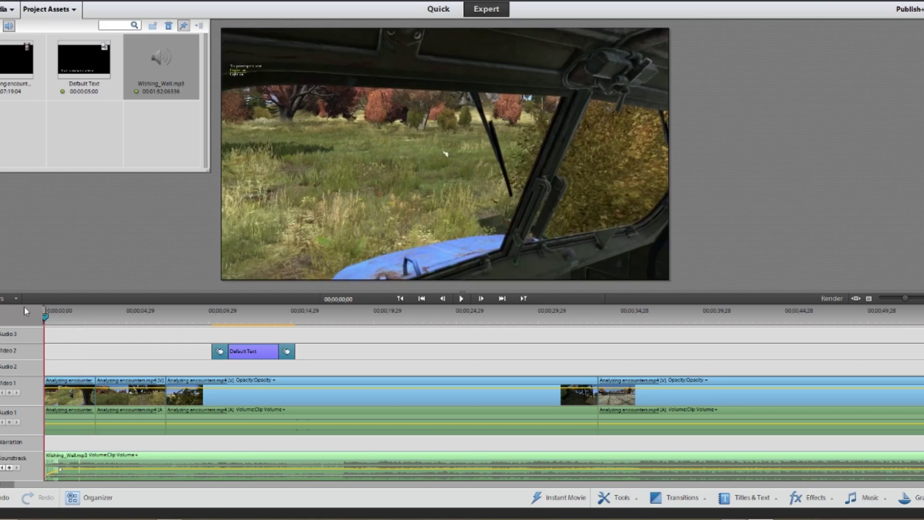
{"action": "key", "text": "space"}
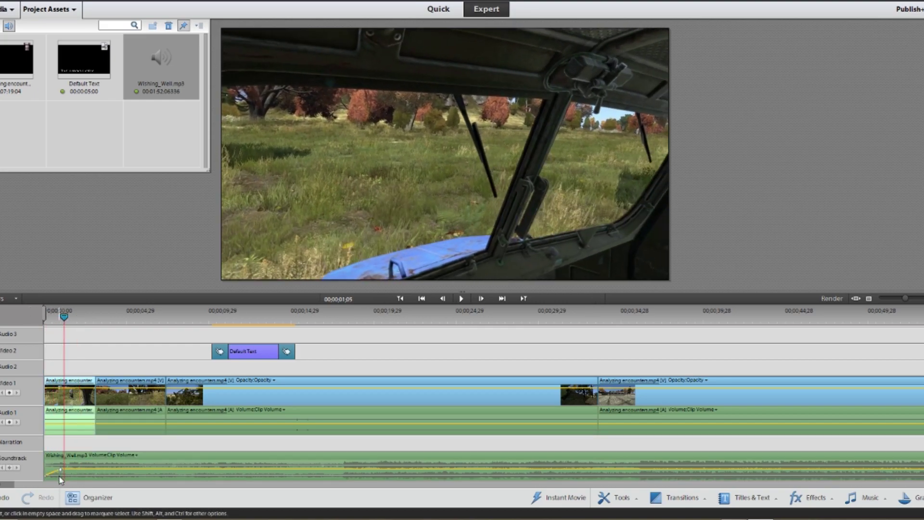
{"action": "left_click_drag", "start_coordinate": [61, 476], "coordinate": [97, 476]}
{"action": "key", "text": "space"}
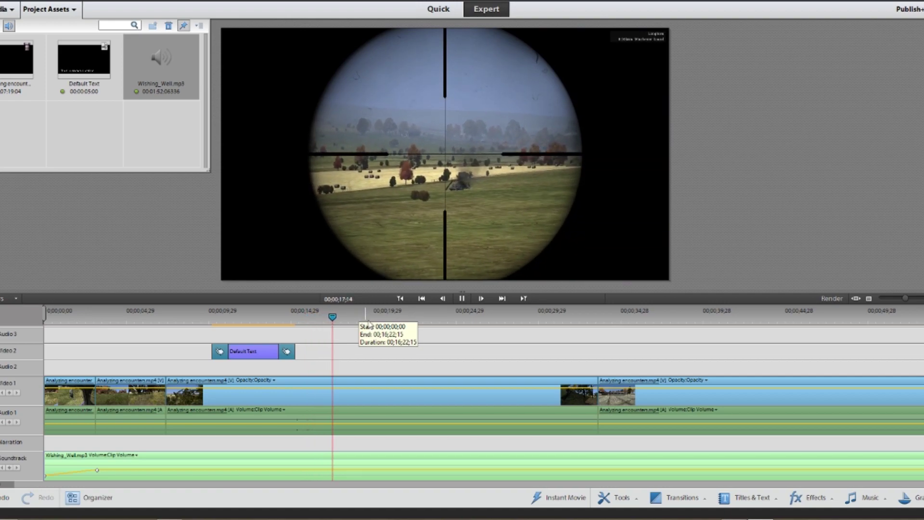
Select the middle clip and record a voiceover narration onto the Narration track
{"action": "left_click", "coordinate": [361, 383]}
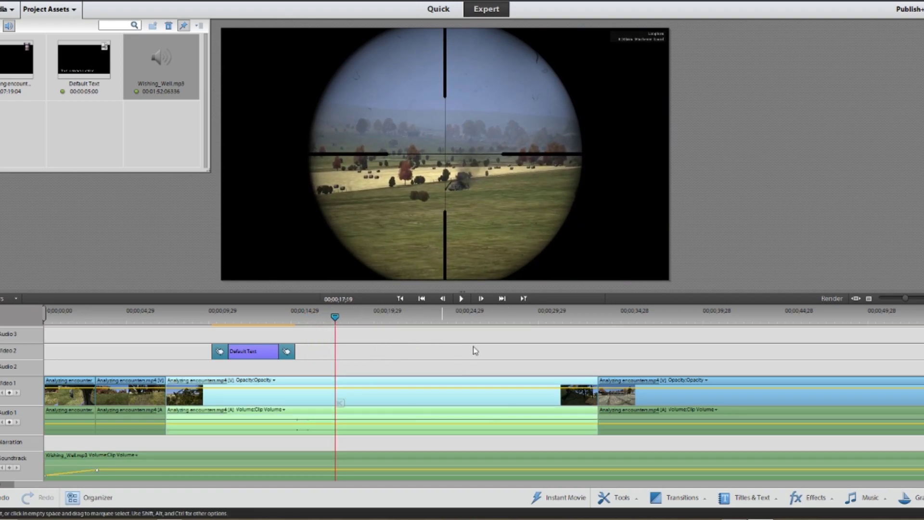
{"action": "left_click", "coordinate": [613, 501]}
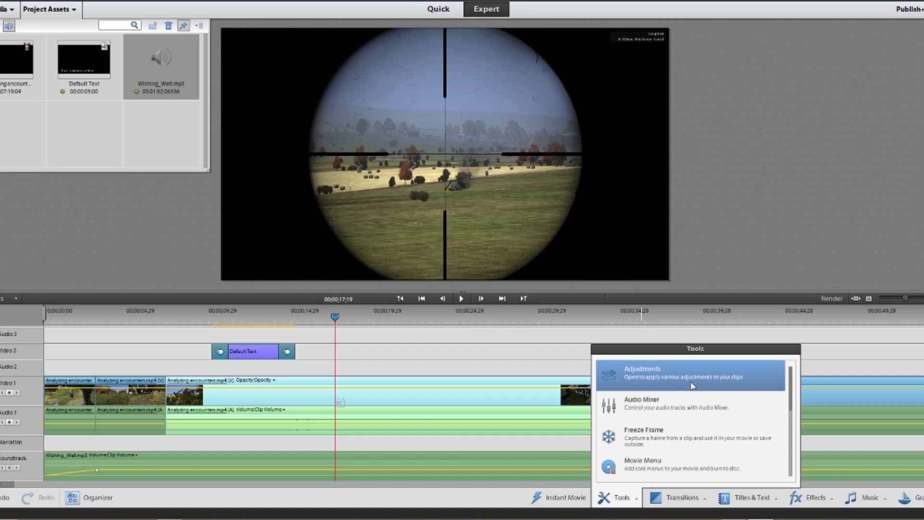
{"action": "scroll", "coordinate": [703, 429], "scroll_direction": "down", "scroll_amount": 2}
{"action": "left_click", "coordinate": [702, 429]}
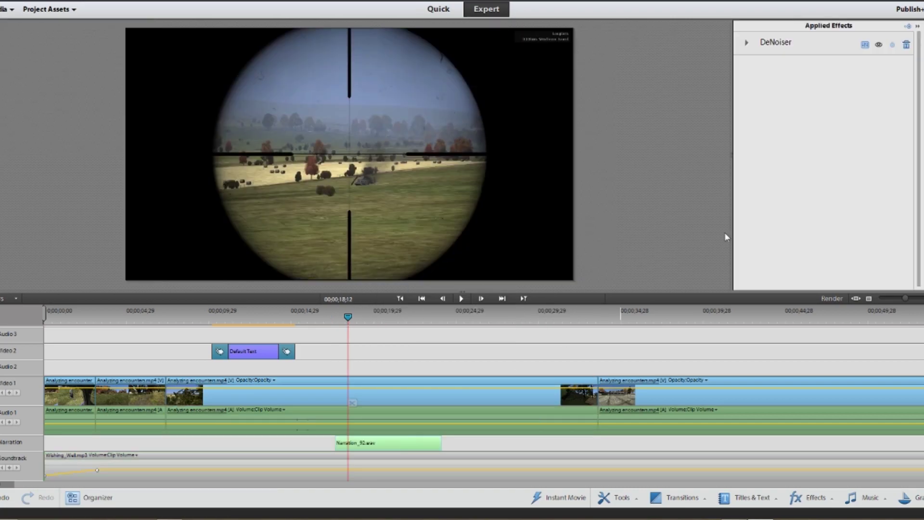
Set the DeNoiser Reduction to -11.0 dB and play back the narration to hear it
{"action": "left_click", "coordinate": [747, 43]}
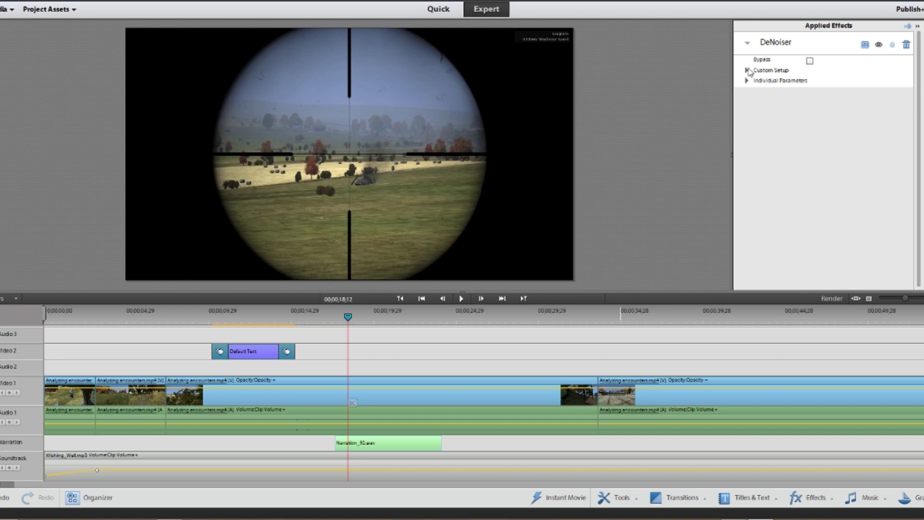
{"action": "left_click", "coordinate": [747, 70]}
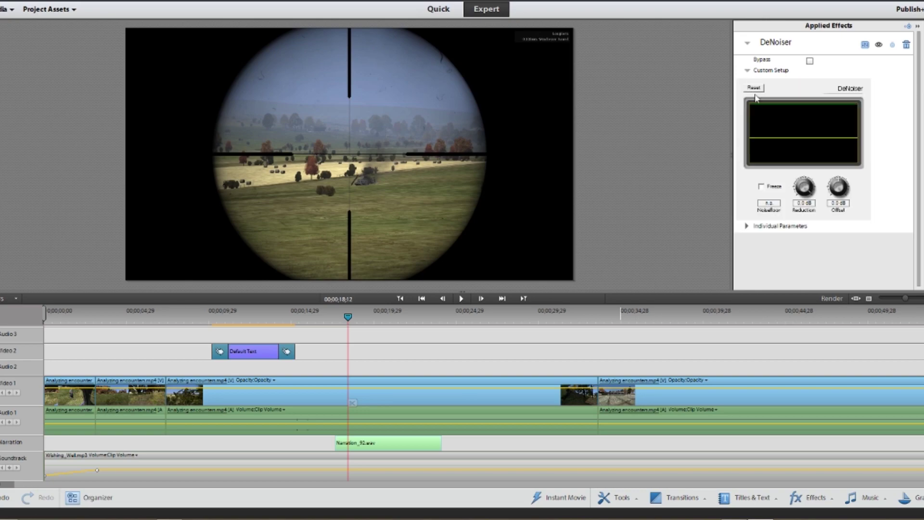
{"action": "left_click", "coordinate": [804, 203]}
{"action": "key", "text": "Return"}
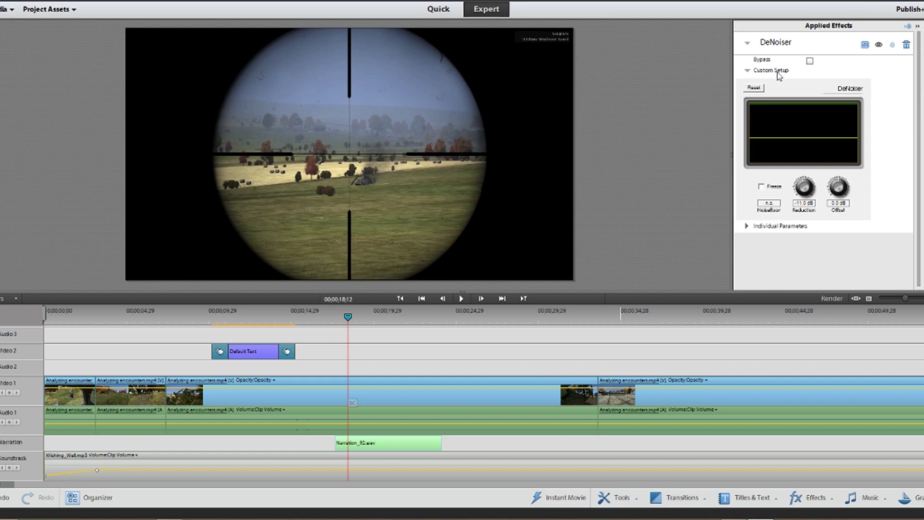
{"action": "left_click_drag", "start_coordinate": [348, 317], "coordinate": [327, 316]}
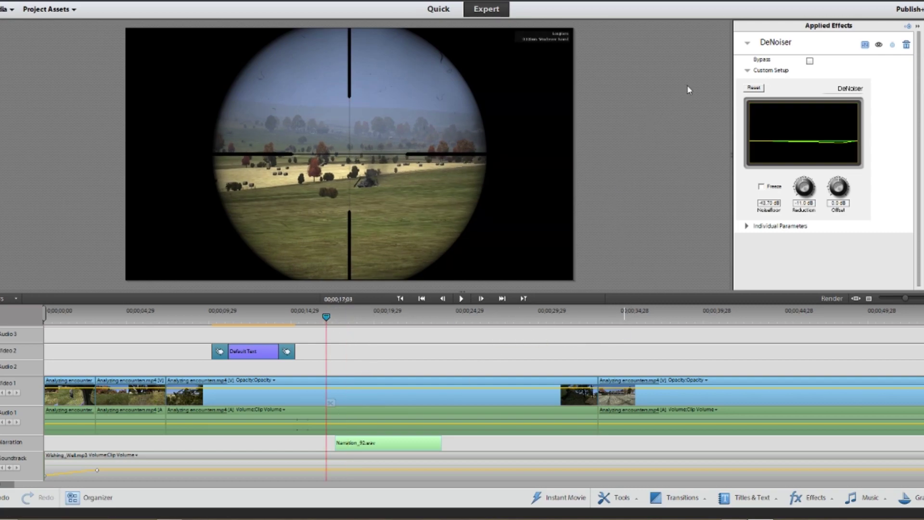
{"action": "key", "text": "space"}
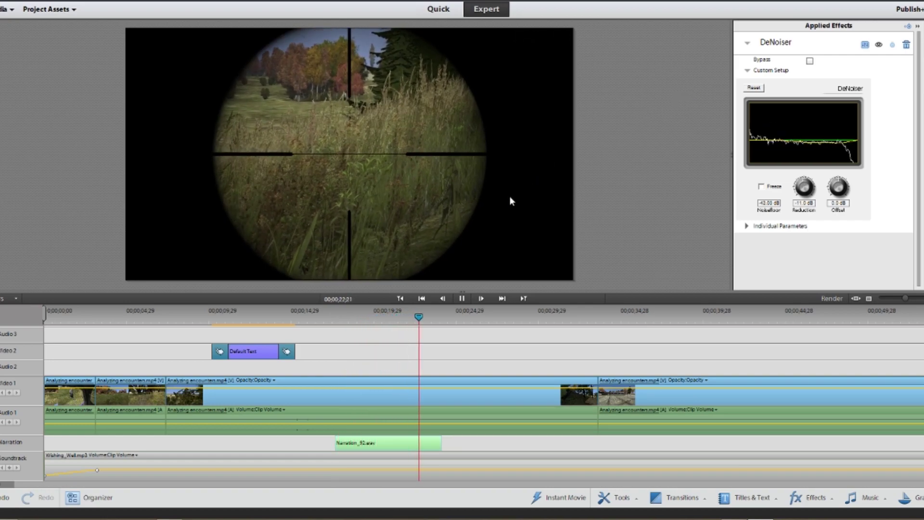
Re-enable the Wishing_Well.mp3 soundtrack clip and preview the movie from the start
{"action": "left_click", "coordinate": [508, 201]}
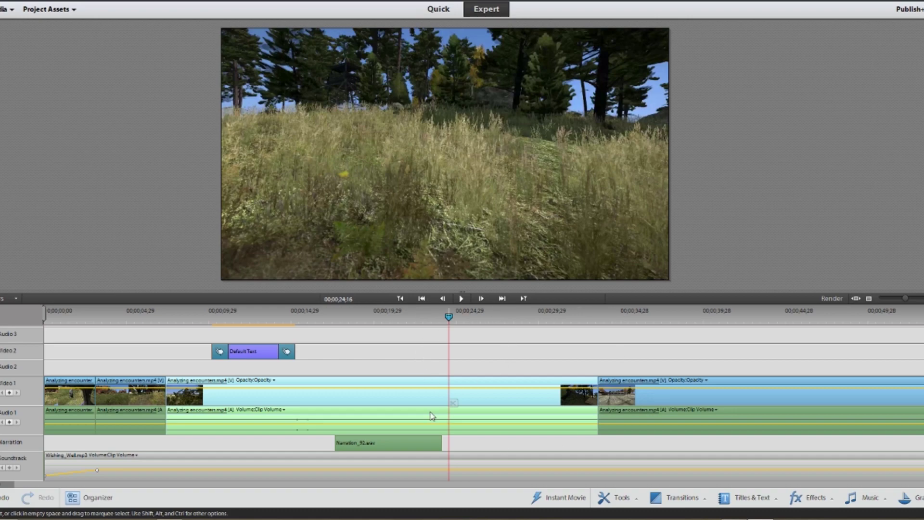
{"action": "right_click", "coordinate": [361, 467]}
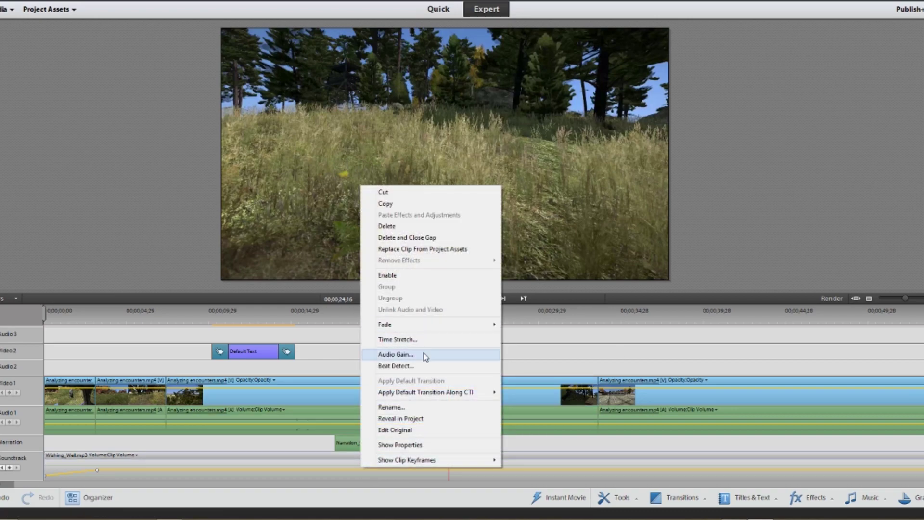
{"action": "left_click", "coordinate": [424, 275]}
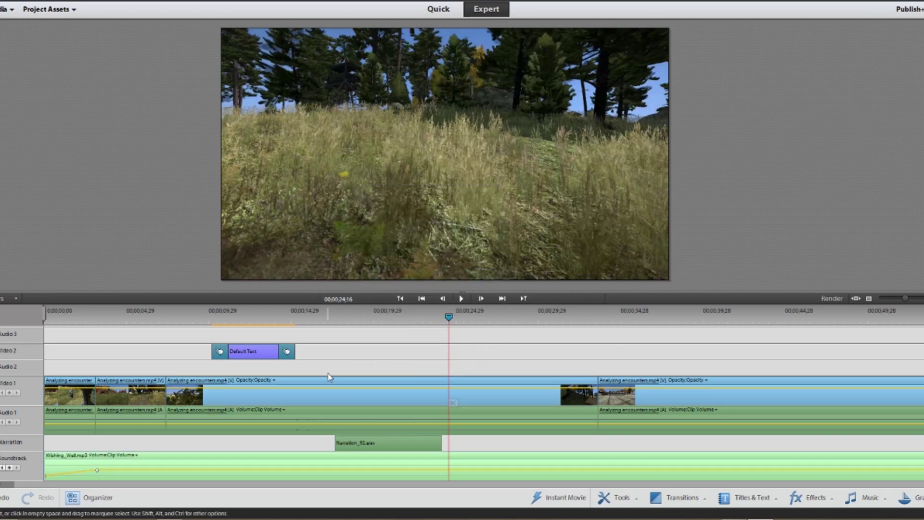
{"action": "key", "text": "Home"}
{"action": "key", "text": "space"}
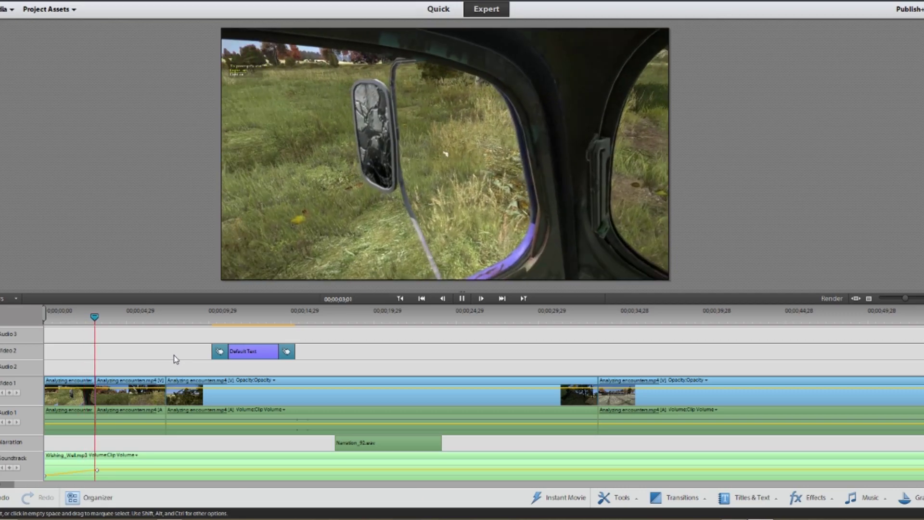
{"action": "left_click", "coordinate": [121, 390]}
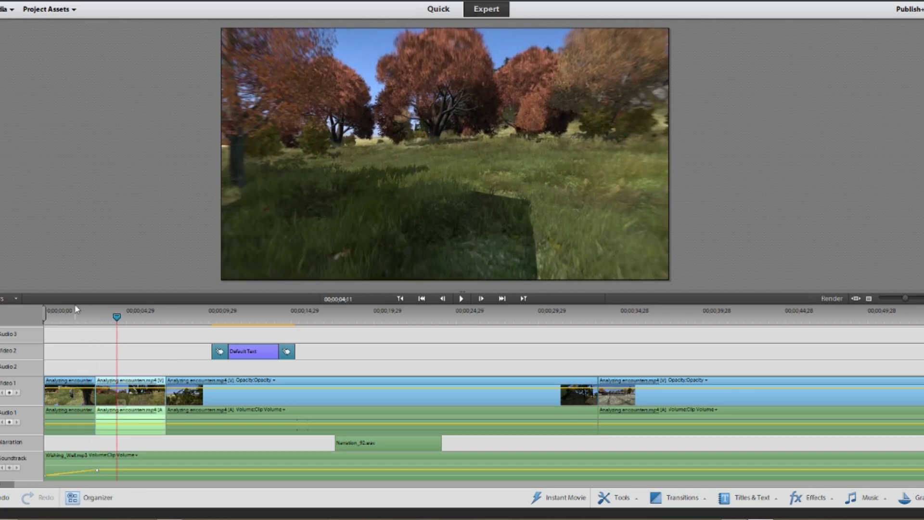